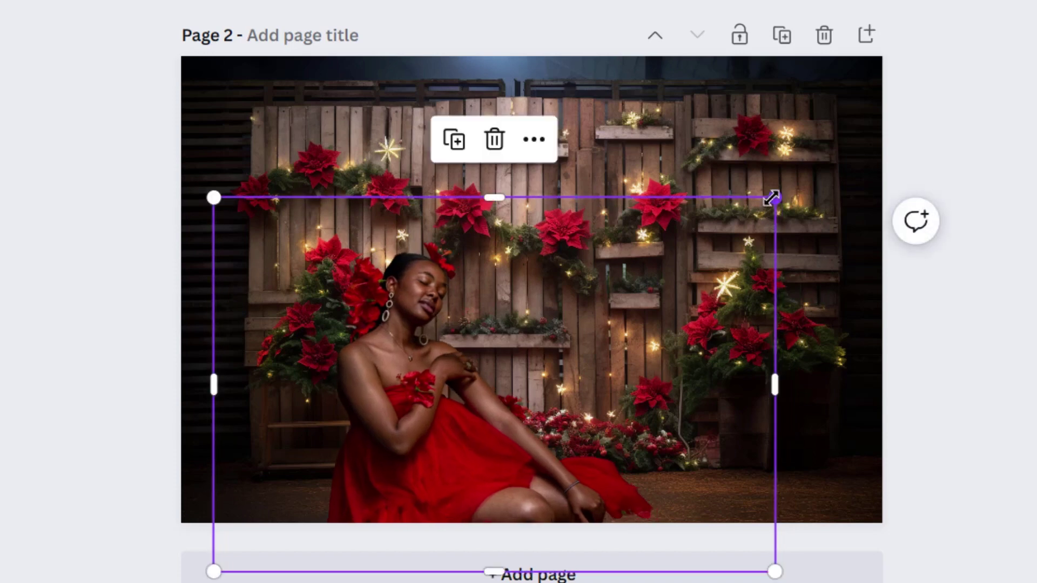
Slightly enlarge the cut-out of the woman in the red dress on page 2 and deselect it
mouse_move(774, 199)
mouse_down()
mouse_move(792, 174)
mouse_move(776, 188)
mouse_up()
click(1016, 377)
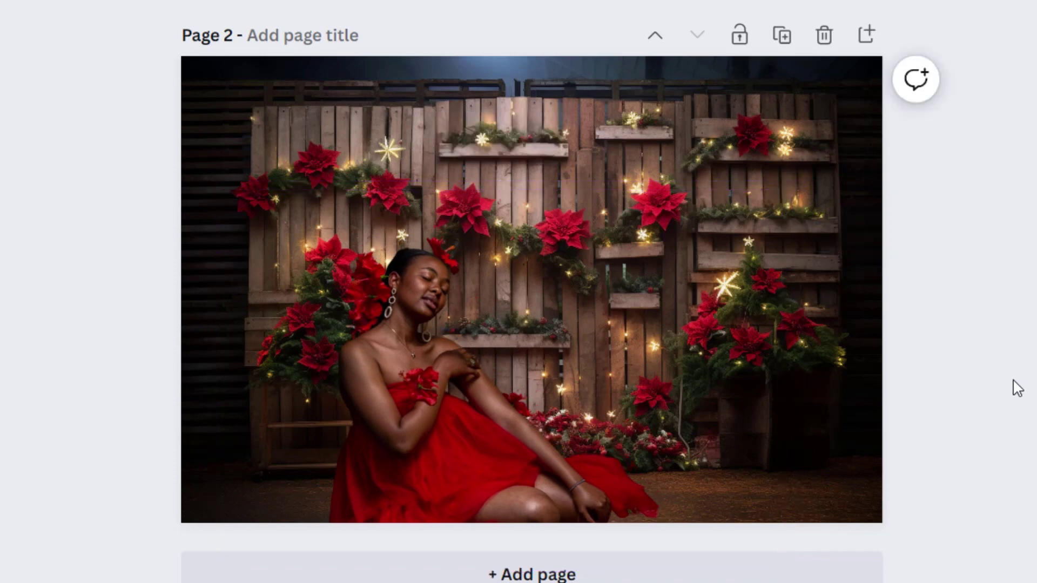
key(ctrl+plus)
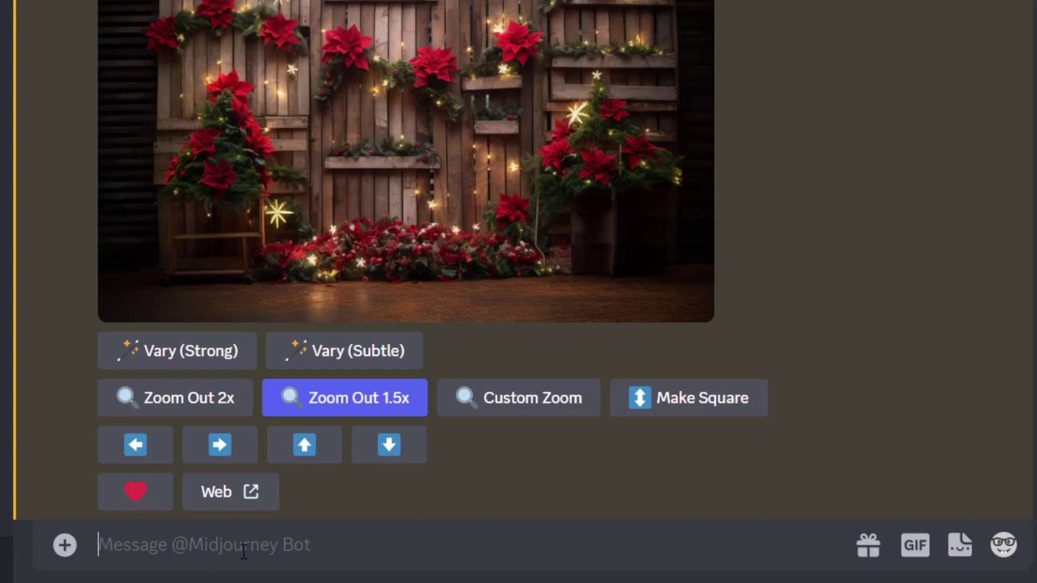
In Discord, run /imagine with "front of christmas fireplace, with long wood floor, hanging christmas stockings, christmas presents and christmas tree ornament, santa claus"
text(/)
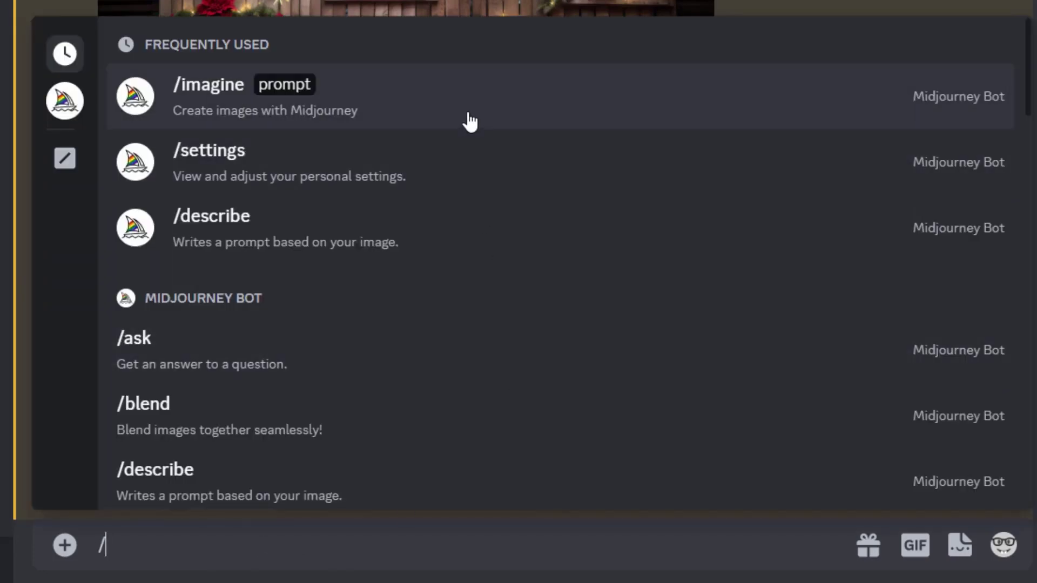
click(470, 120)
text(front of christmas fireplace, with long wood floor, hanging christmas stockings, christmas presents and christmas tree ornament, santa claus)
key(Return)
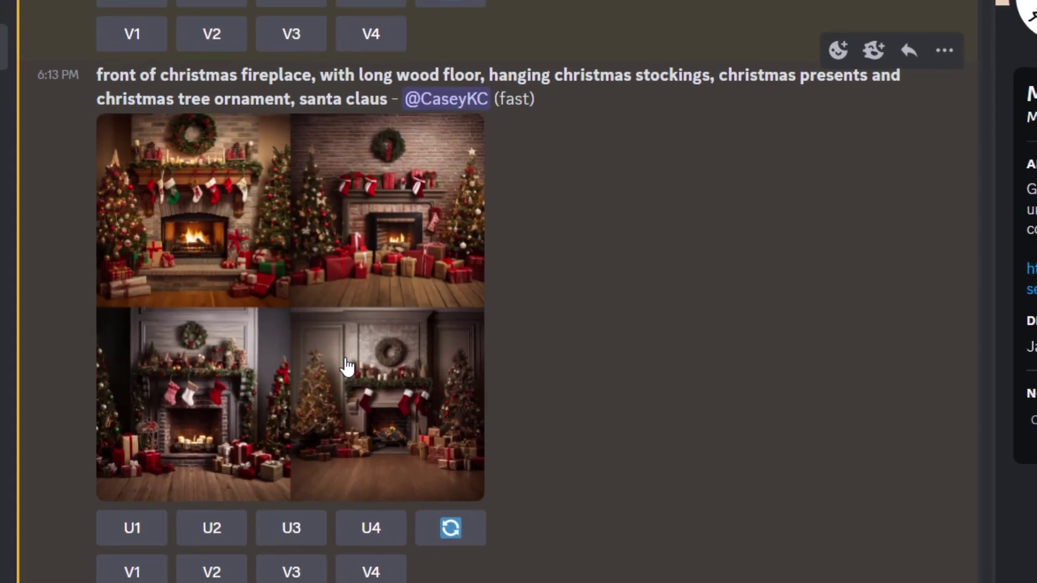
Preview the generated Christmas fireplace grid enlarged and upscale its third image
click(347, 366)
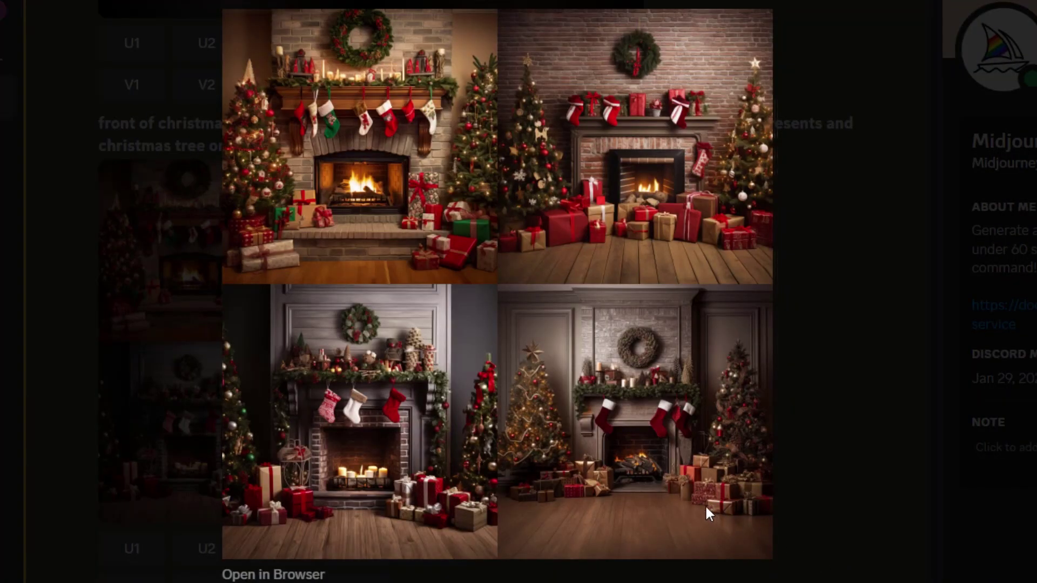
click(811, 466)
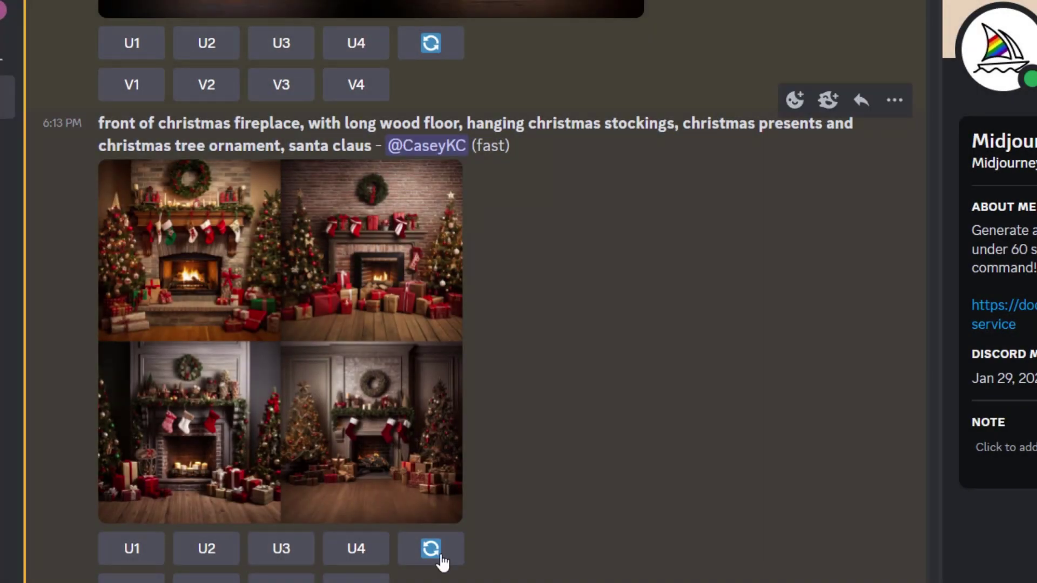
click(281, 551)
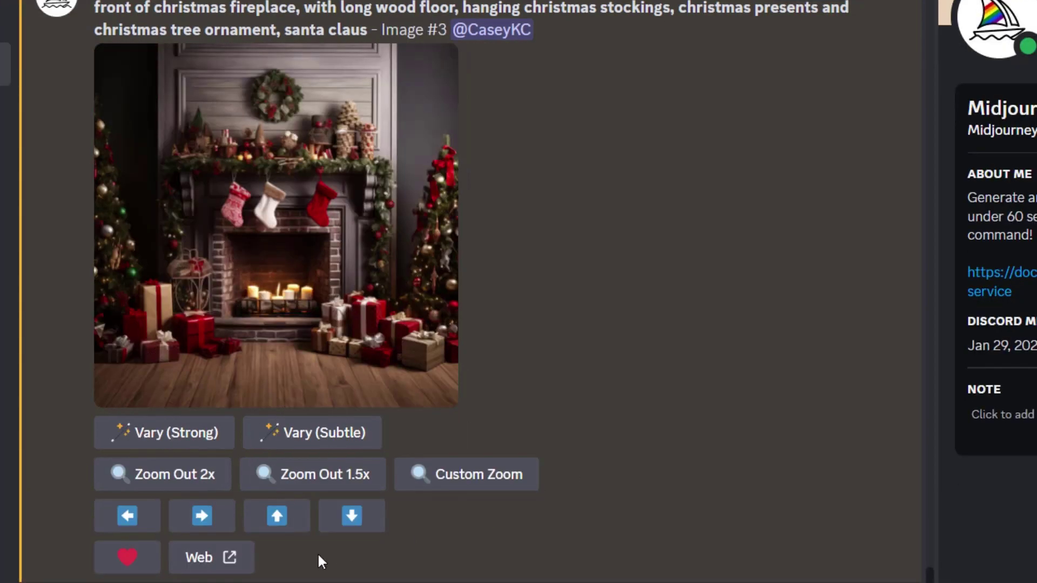
Open the upscaled fireplace image with the three stockings on the web and copy it
click(231, 562)
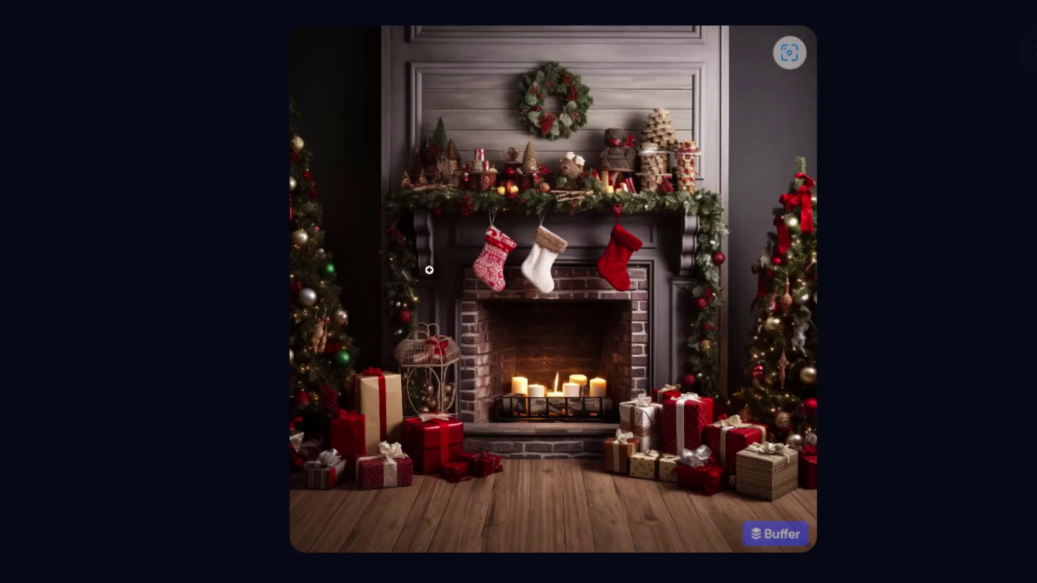
right_click(431, 272)
click(535, 205)
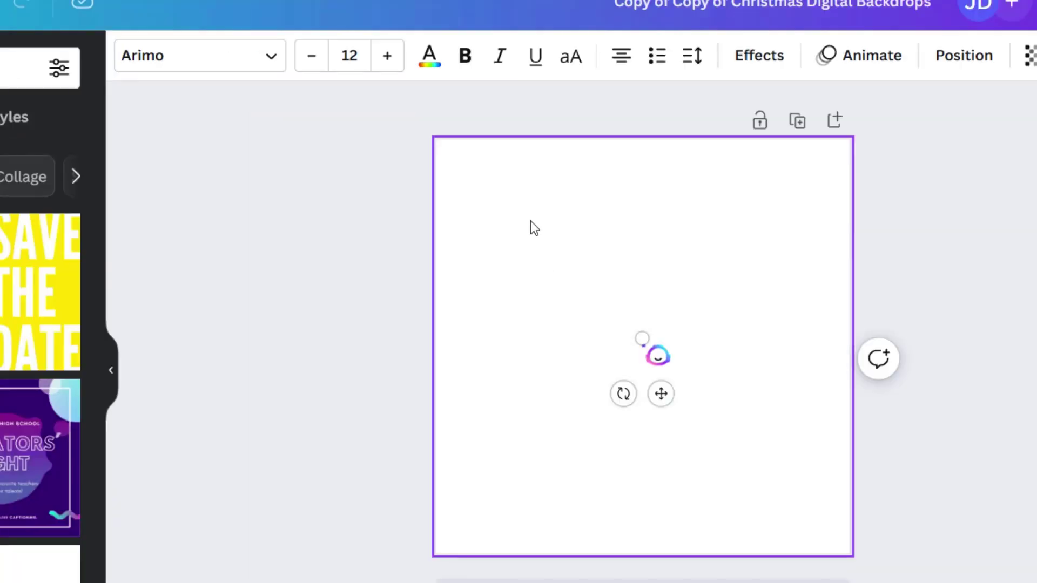
Switch to Canva, paste the copied fireplace image onto the blank square page and enlarge it to fill the page
click(521, 210)
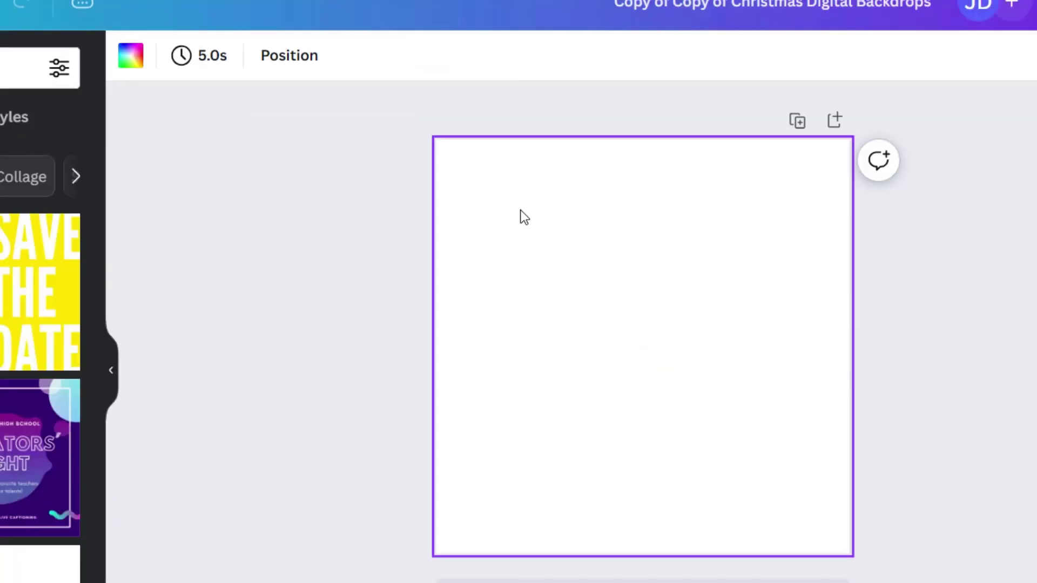
right_click(521, 210)
click(587, 281)
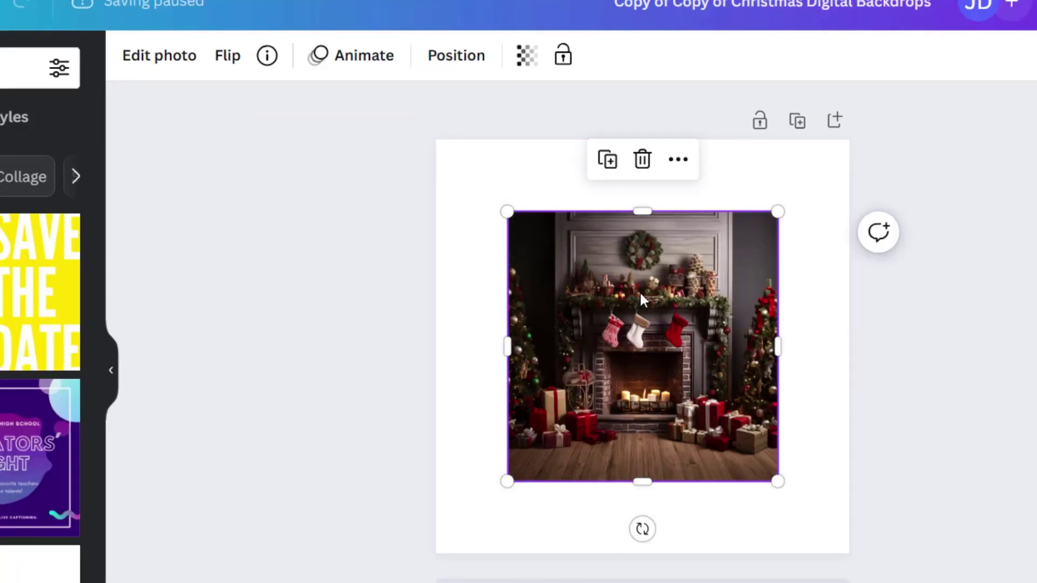
drag(577, 231, 561, 214)
drag(703, 412, 863, 542)
Search the elements library for "Christmas family" and limit the results to photos
click(30, 135)
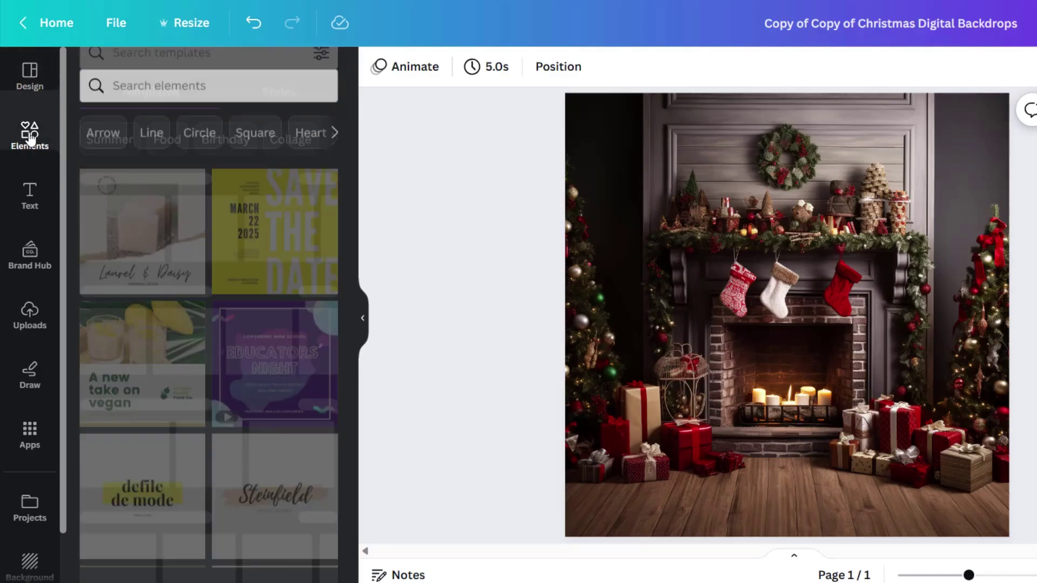
click(155, 77)
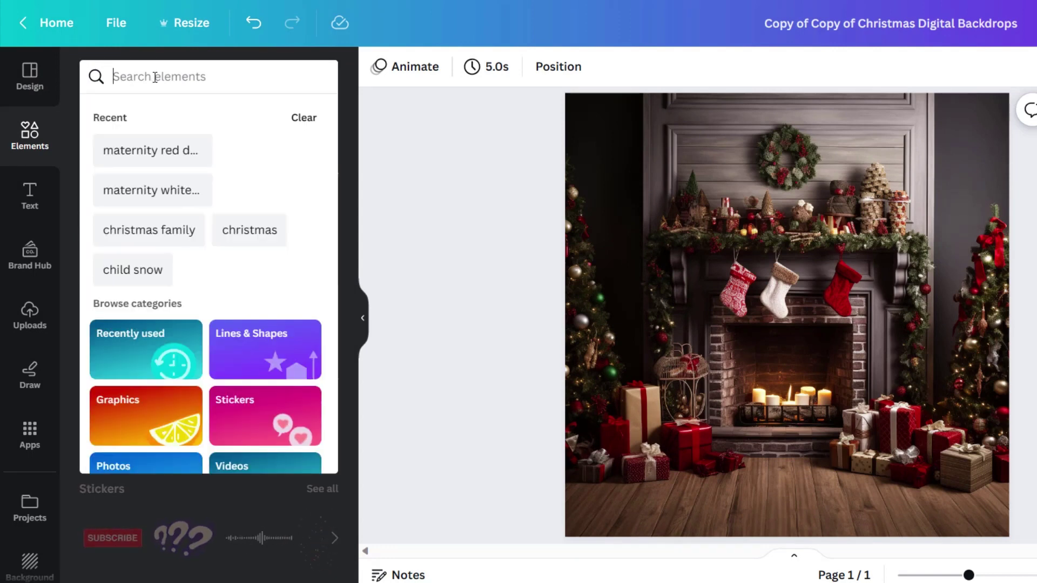
text(Christmas )
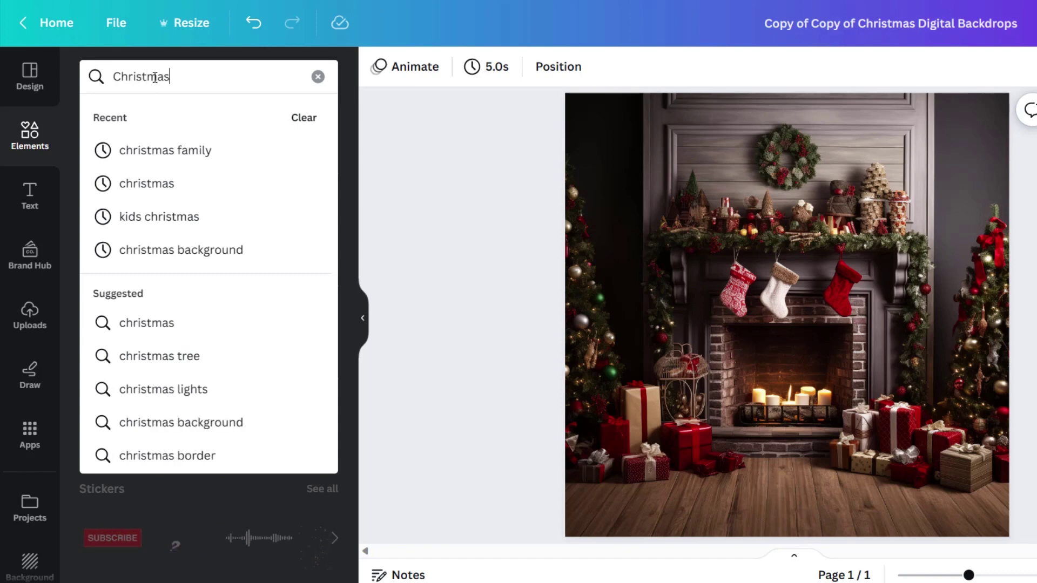
text(f)
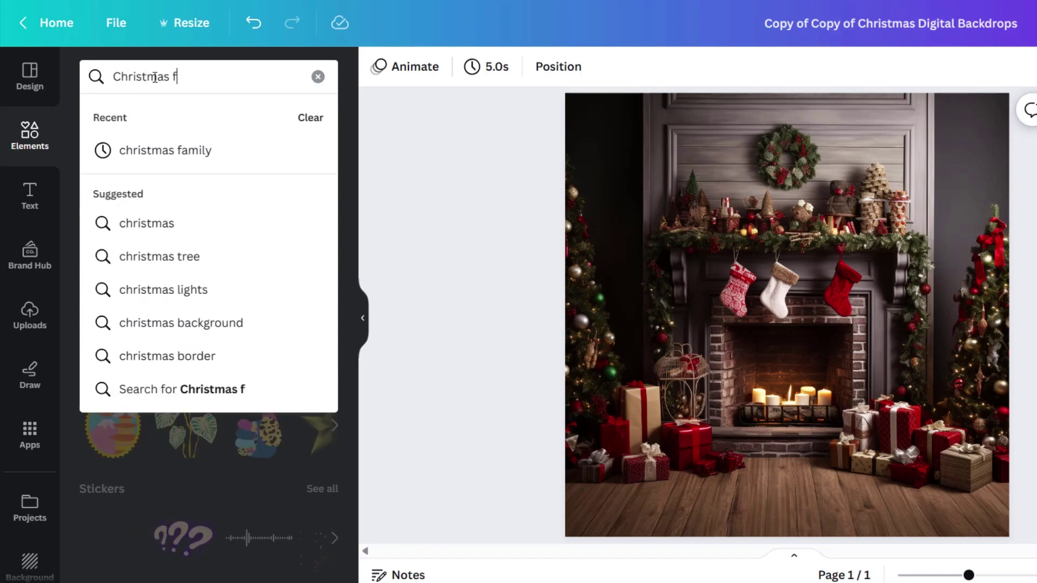
text(amily)
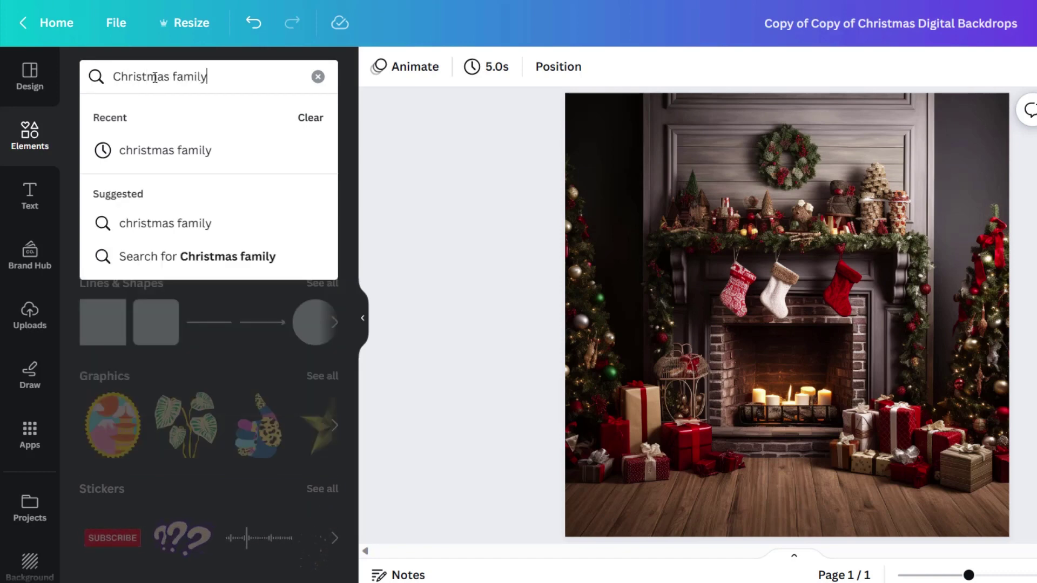
key(Return)
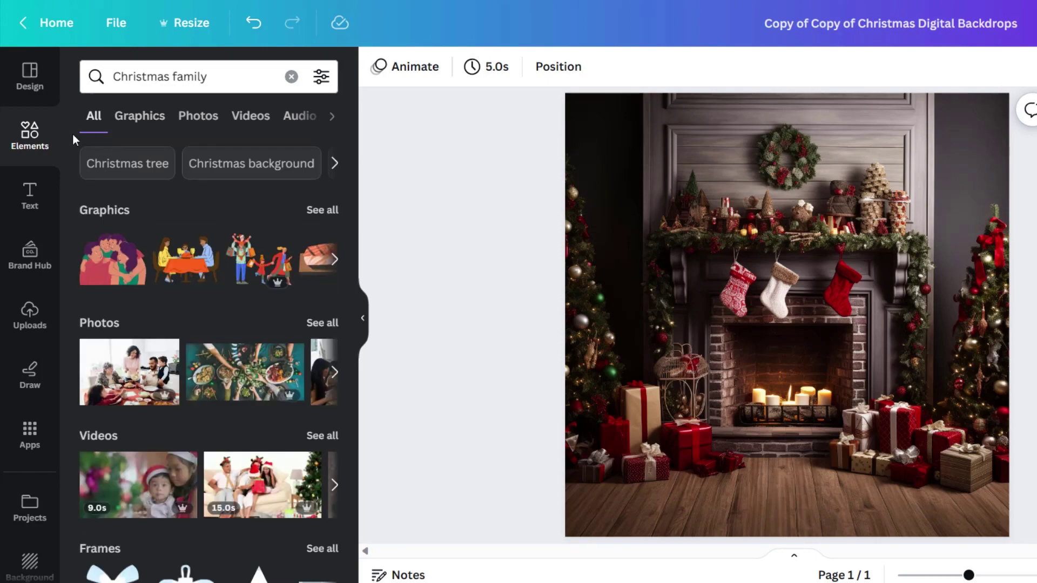
click(198, 124)
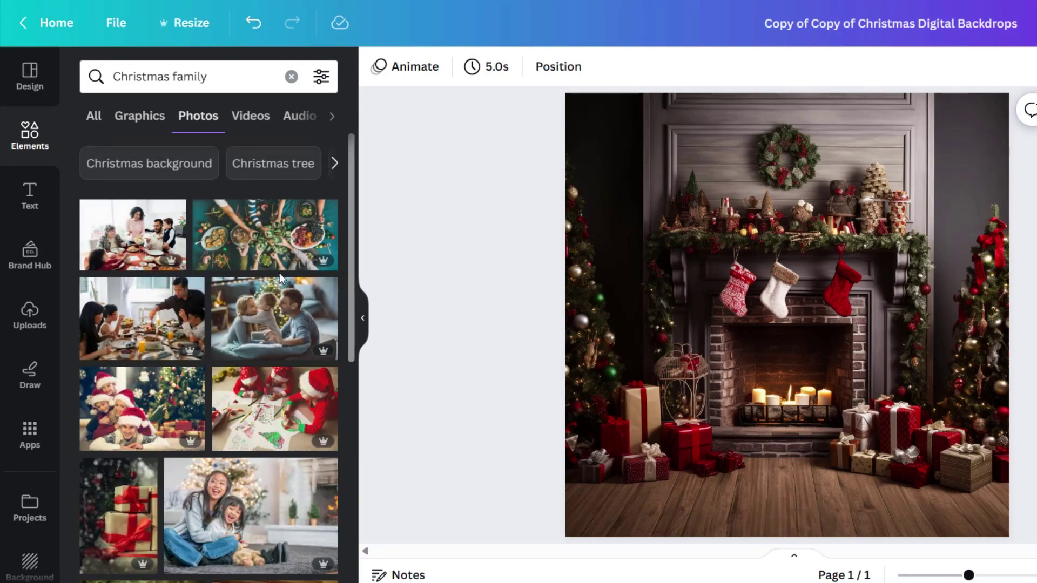
Add the photo of the two hugging girls with its background removed, placed in front of the fireplace at the page's lower edge
click(251, 513)
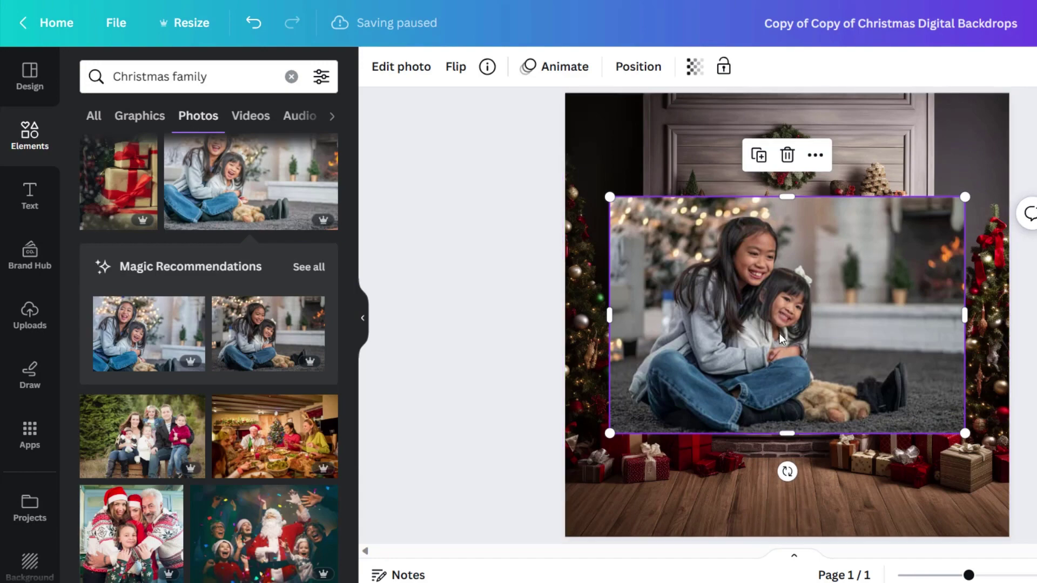
click(401, 66)
click(121, 195)
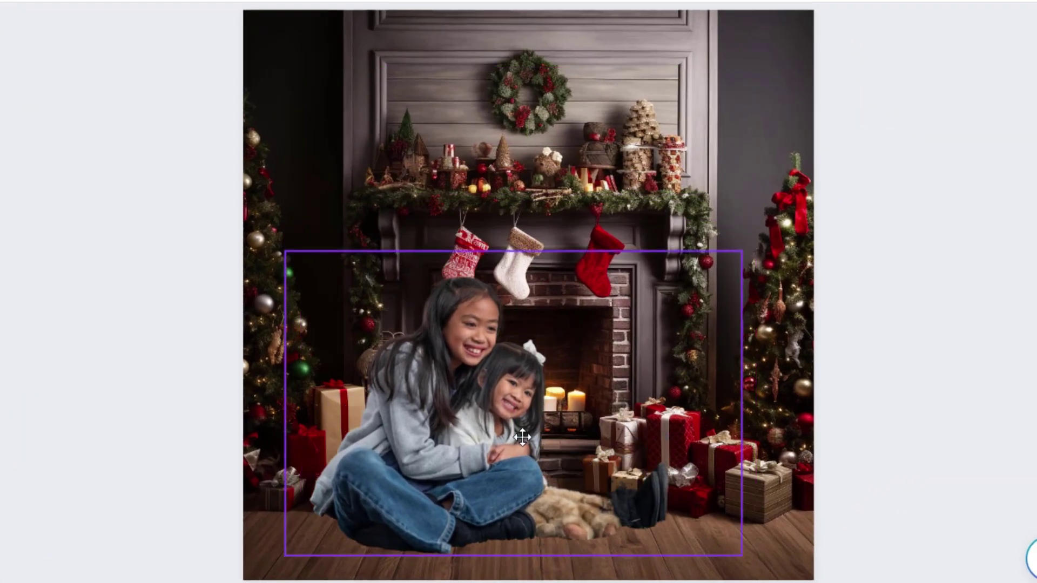
drag(522, 437, 522, 473)
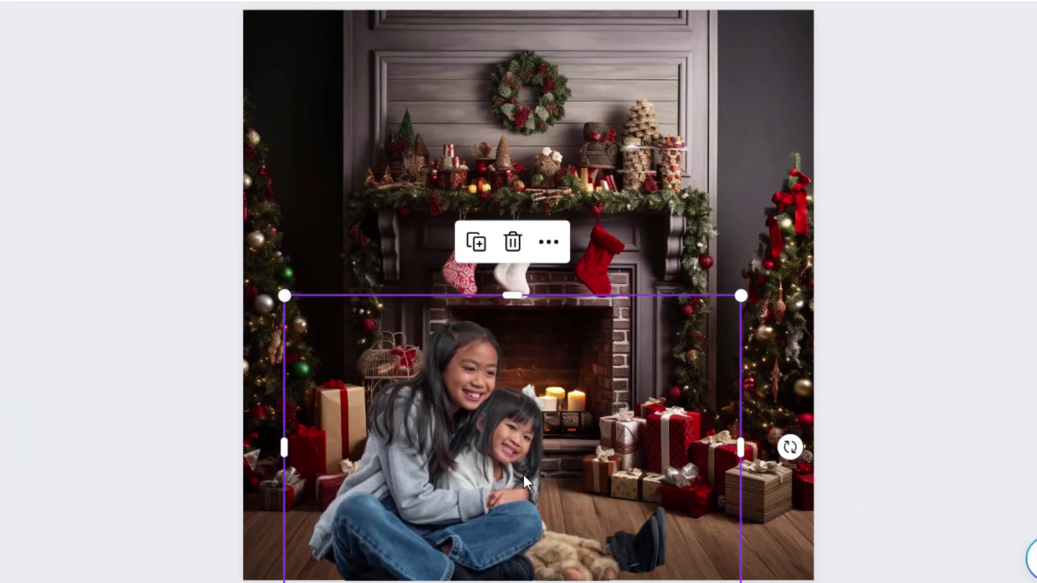
click(936, 398)
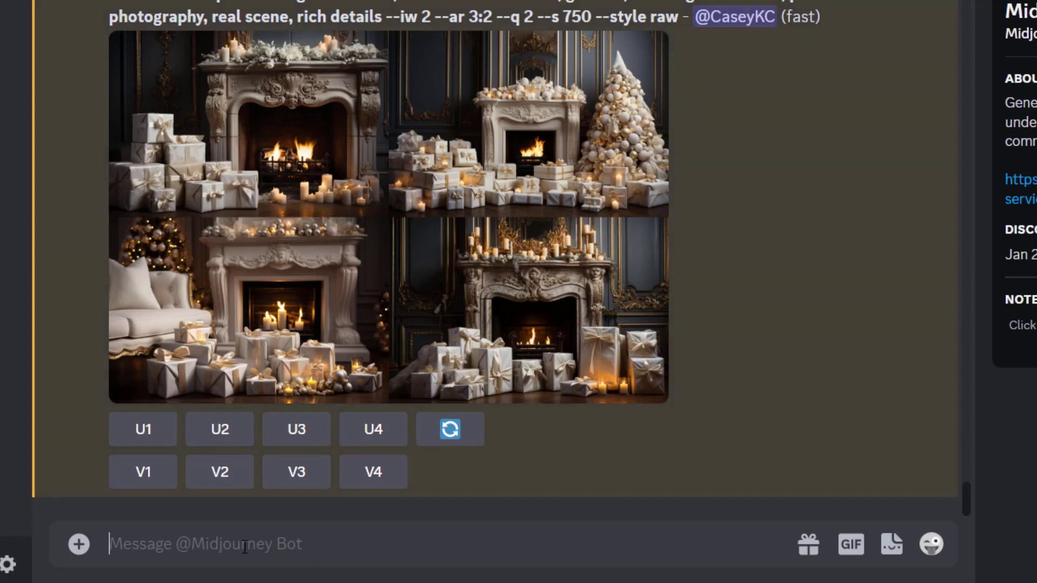
In Discord, run /imagine with the copied "Christmas fireplace background cloth, white christmas tree, gift box" prompt, removing its --iw 2 parameter before submitting
text(/)
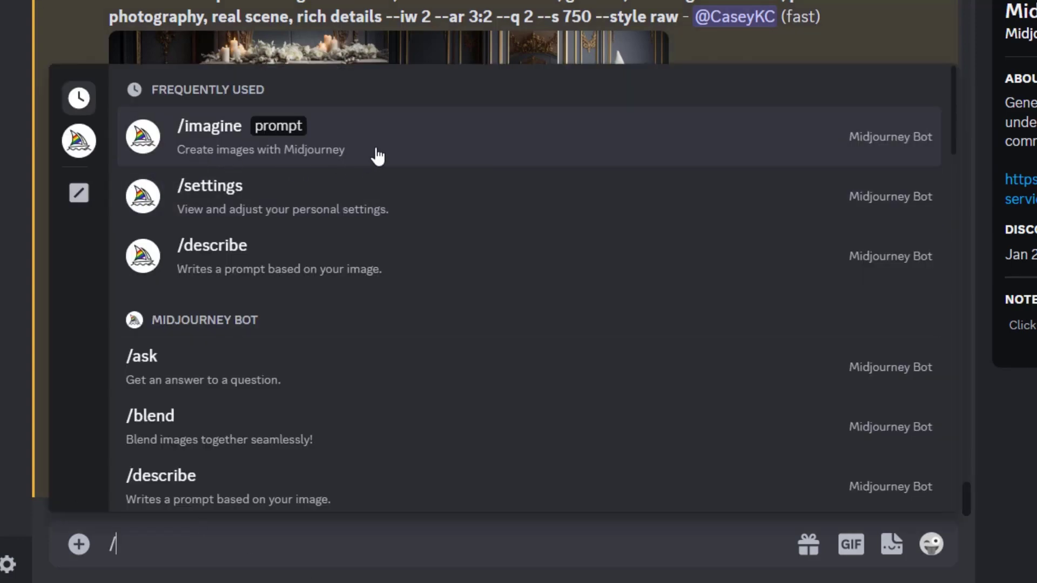
click(375, 155)
key(ctrl+v)
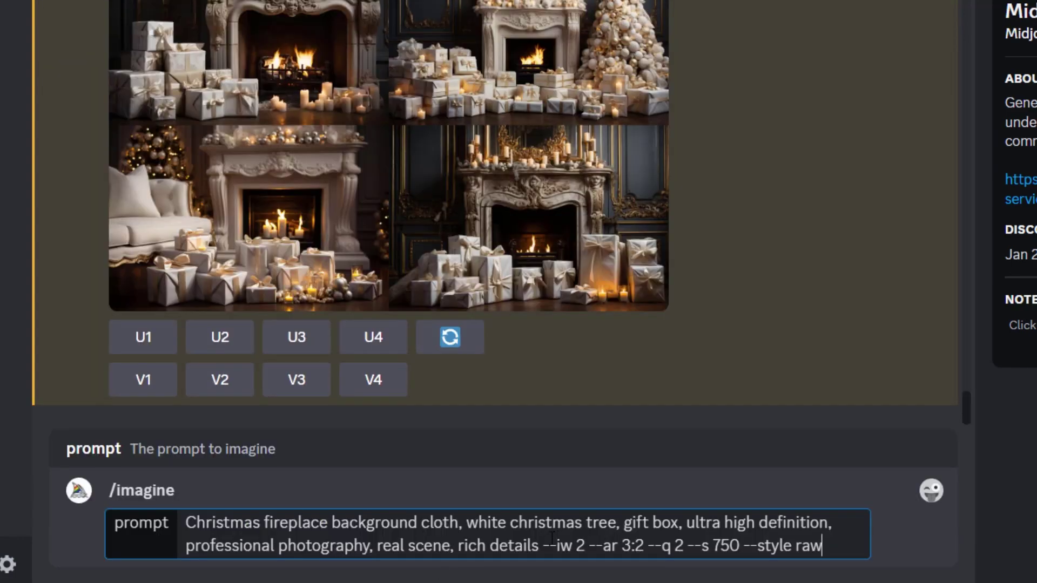
drag(570, 545, 588, 545)
key(BackSpace)
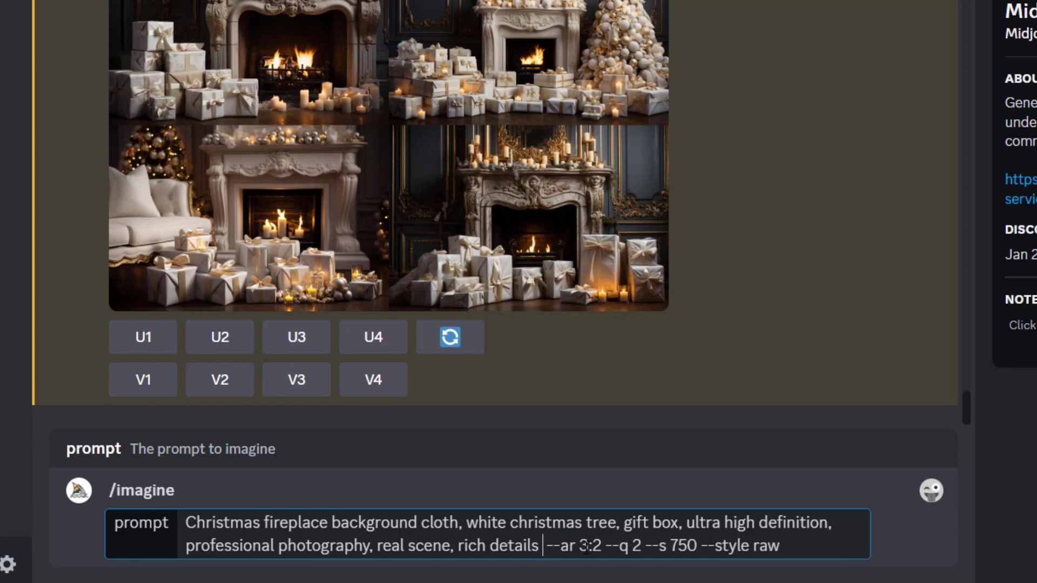
key(BackSpace)
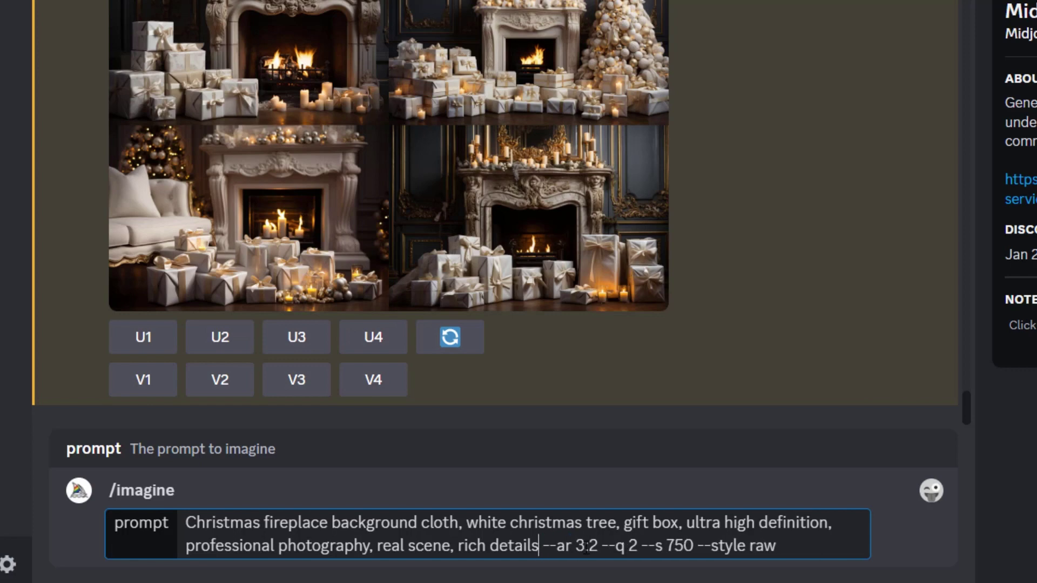
key(Return)
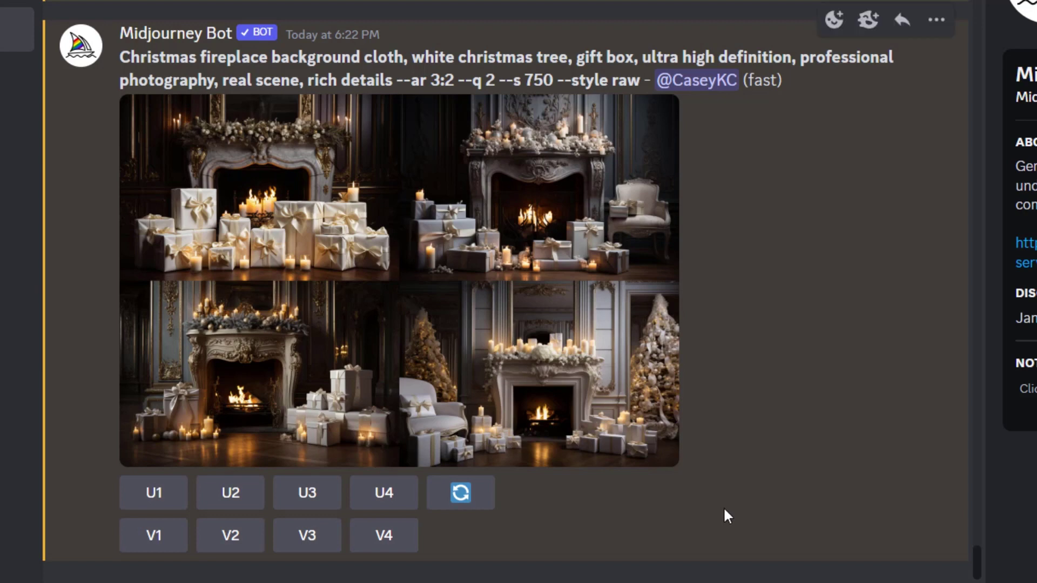
Preview the new grid of fireplaces with white gift boxes enlarged and upscale the third image
click(406, 279)
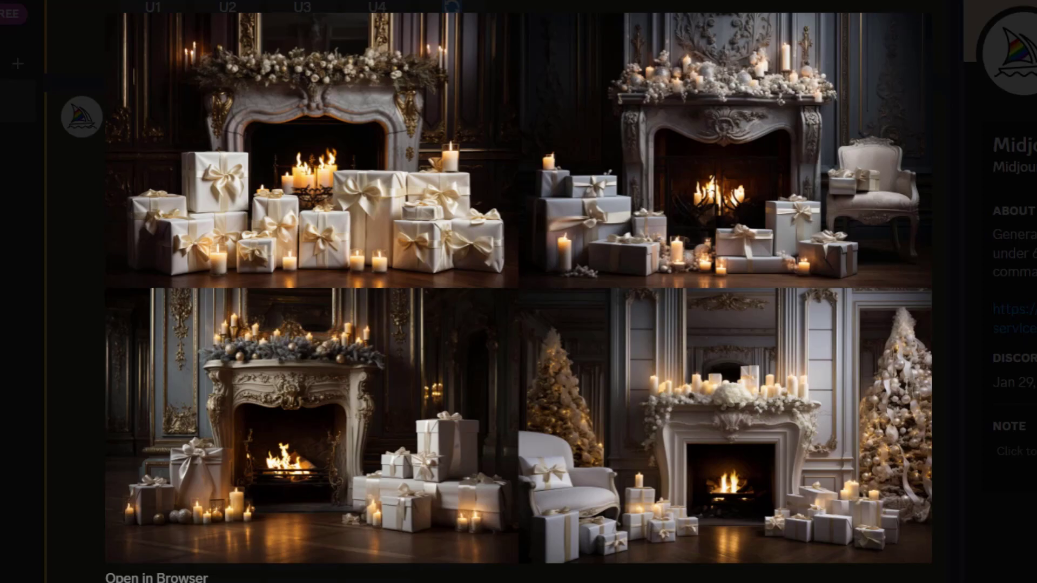
key(Escape)
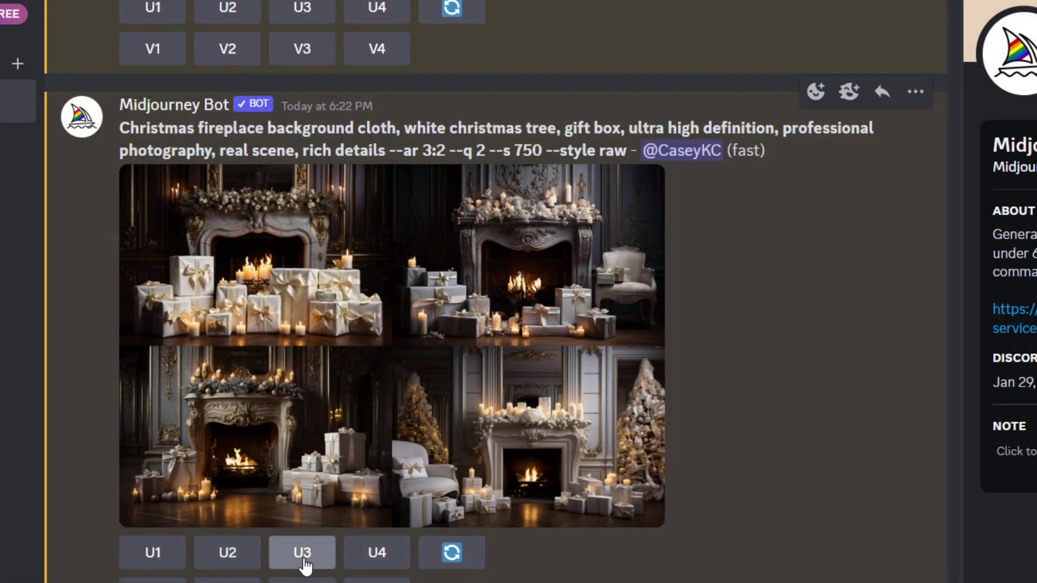
click(302, 553)
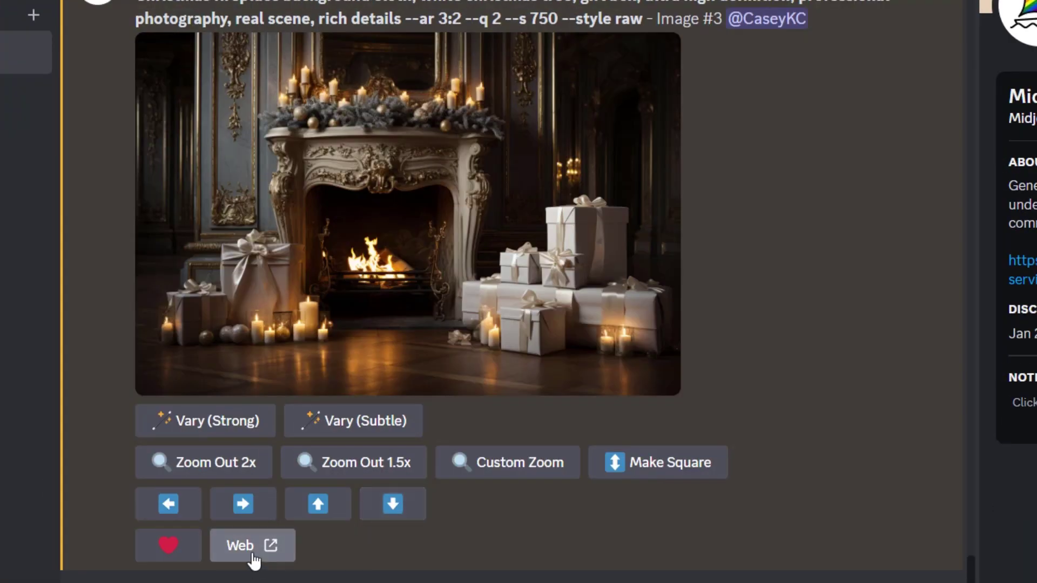
Open the upscaled image of the ornate fireplace with white gifts on the web and copy it
click(472, 270)
right_click(472, 270)
click(588, 205)
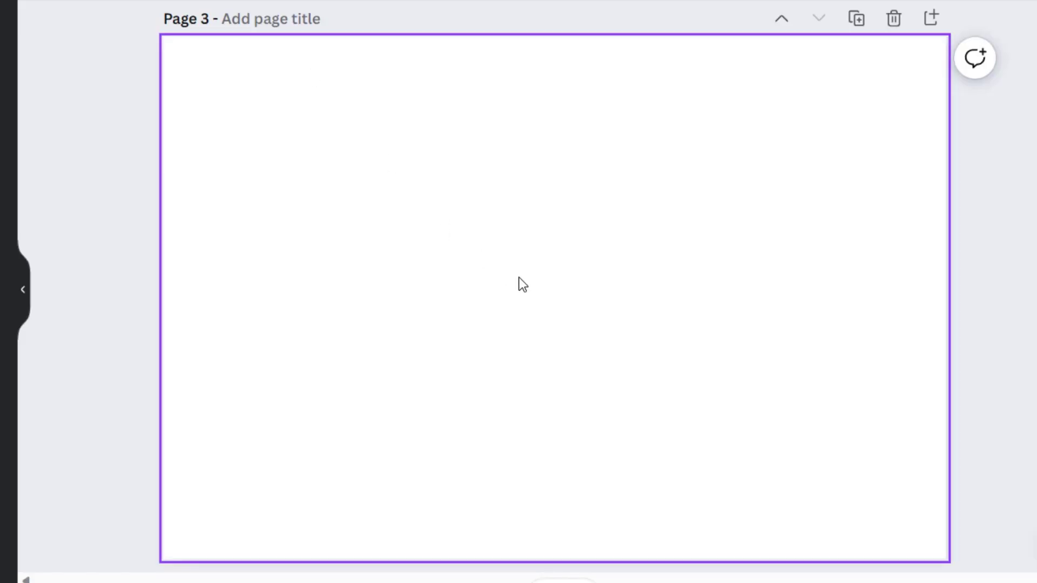
Switch to Canva, paste the ornate fireplace image onto blank page 3 and enlarge it to fill the page
scroll(530, 292, up, 1)
scroll(530, 291, down, 1)
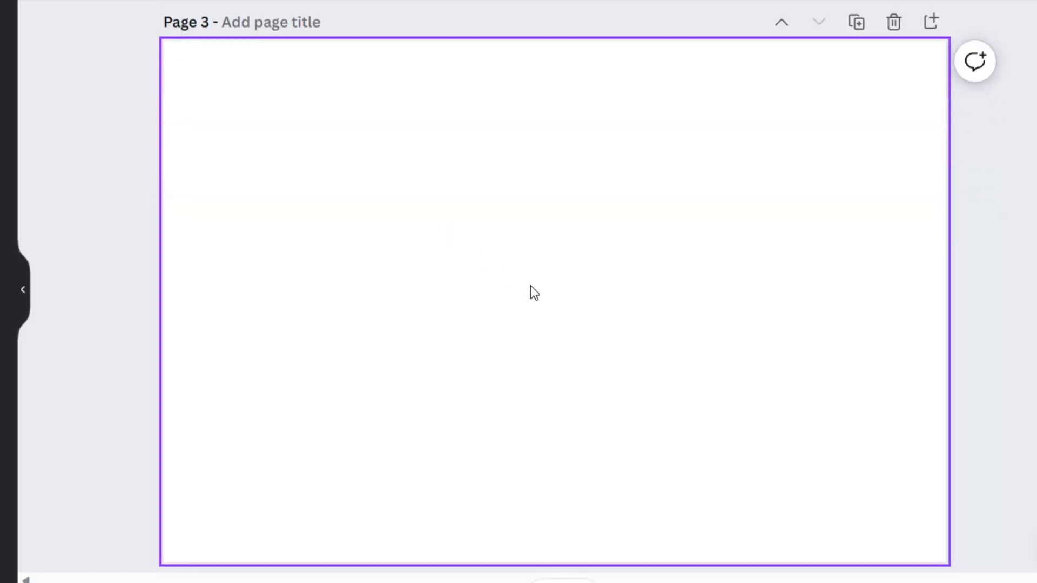
right_click(400, 237)
click(481, 352)
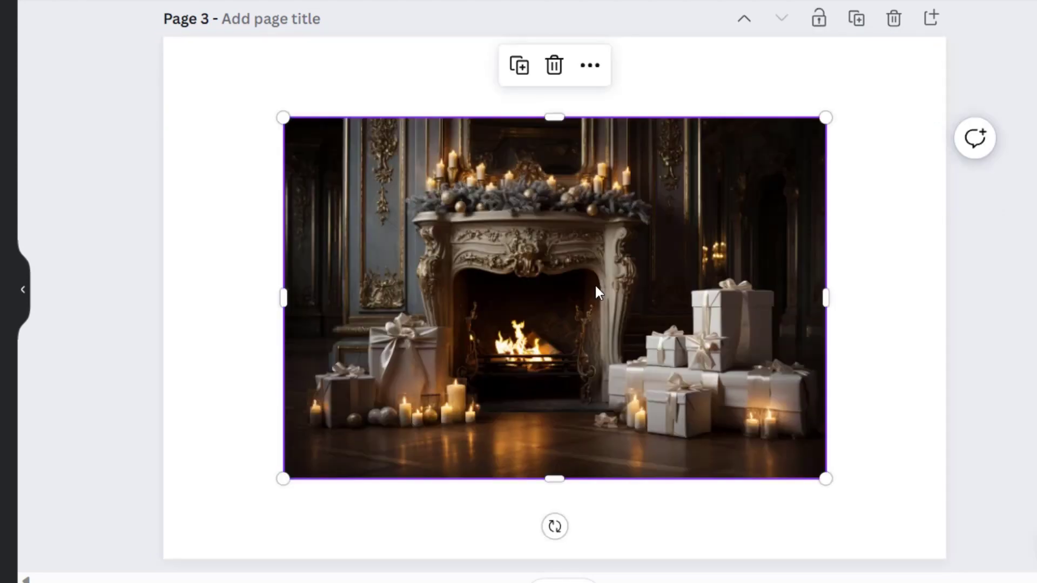
drag(595, 289, 466, 202)
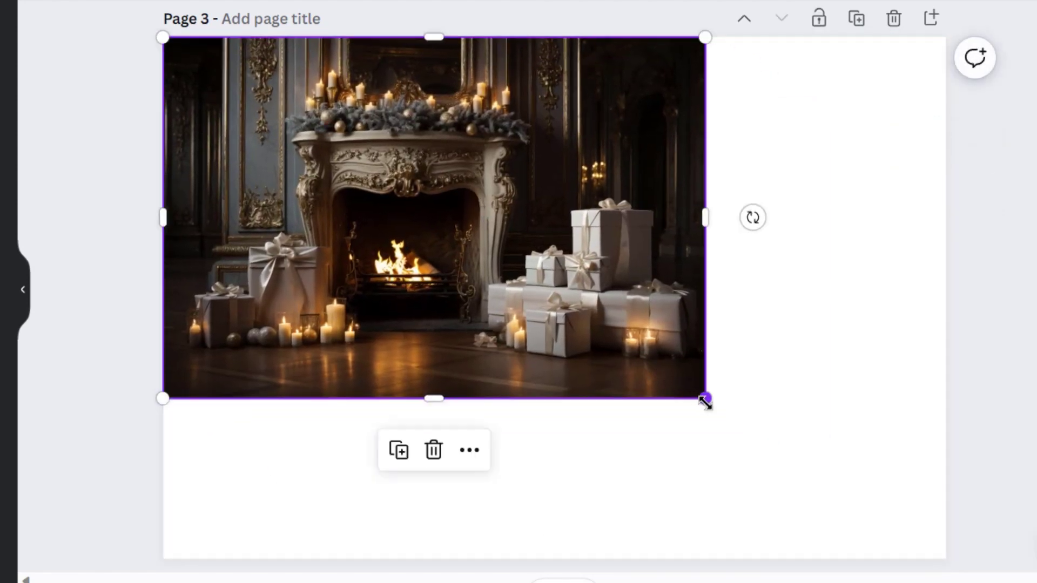
drag(706, 398, 958, 537)
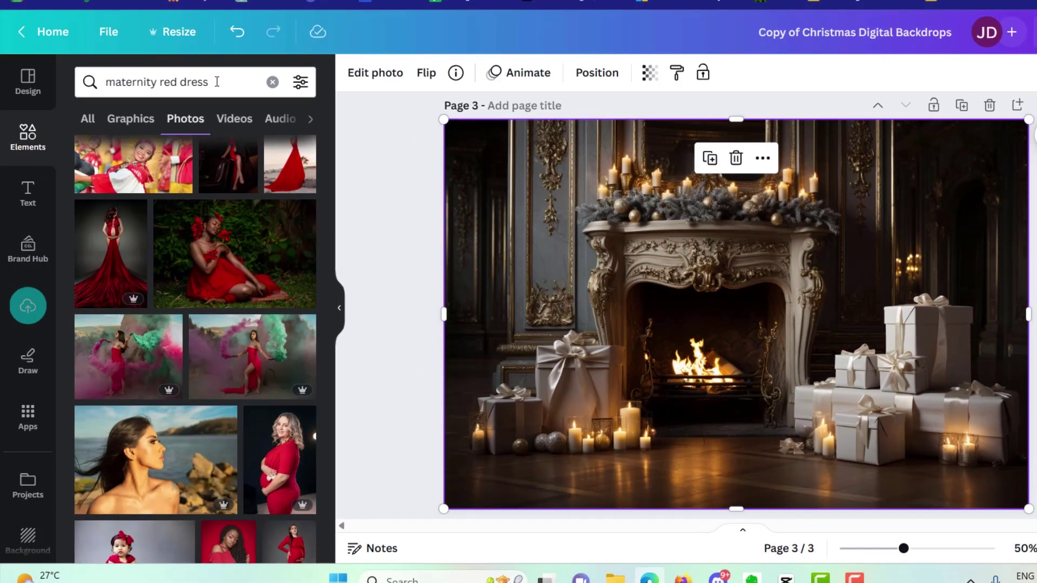
Search the photo elements for "dog transparent" in place of "maternity red dress"
triple_click(140, 82)
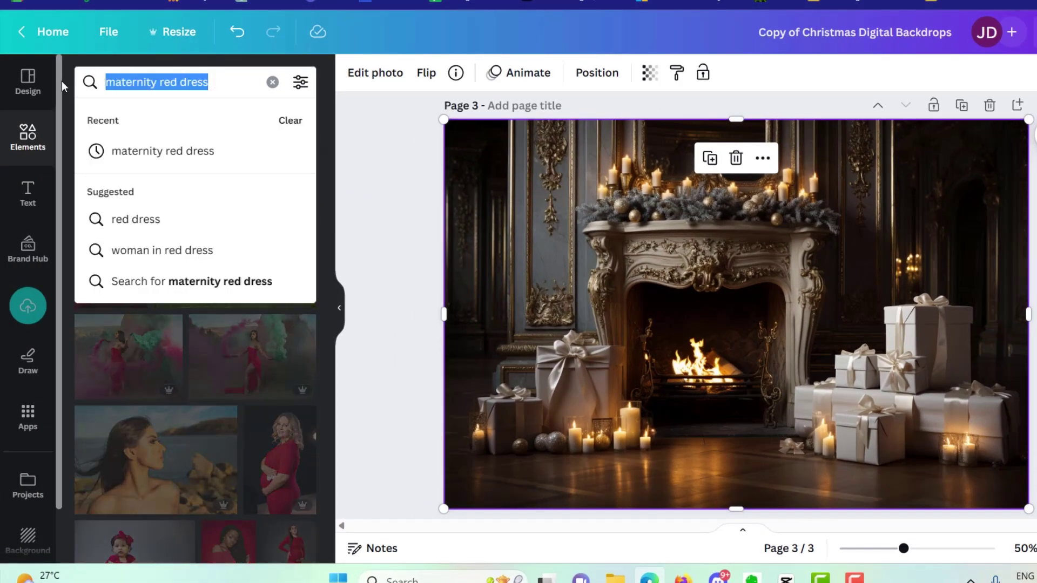
text(dotransparentg)
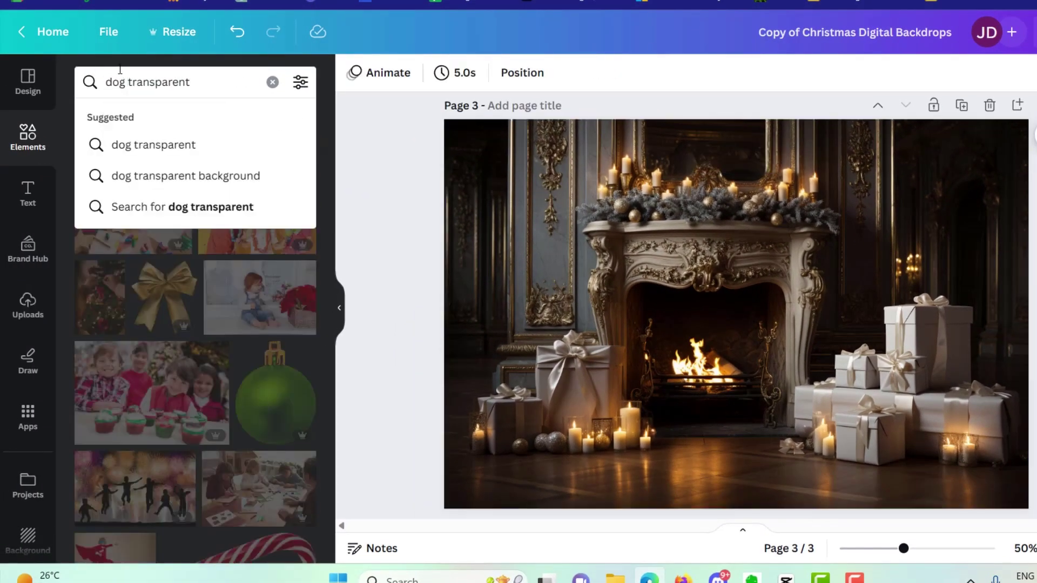
click(201, 156)
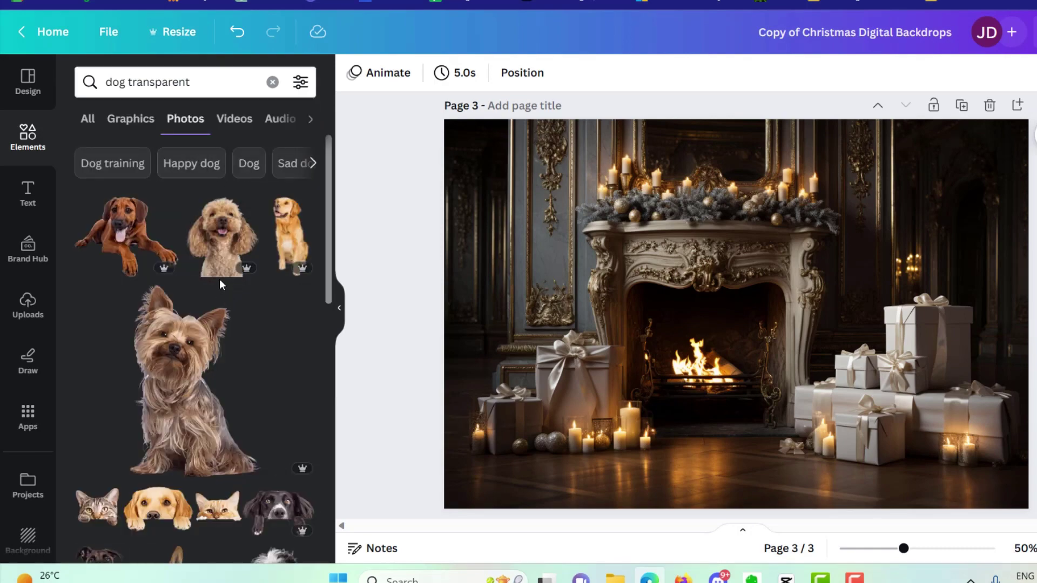
click(221, 248)
drag(669, 374, 574, 404)
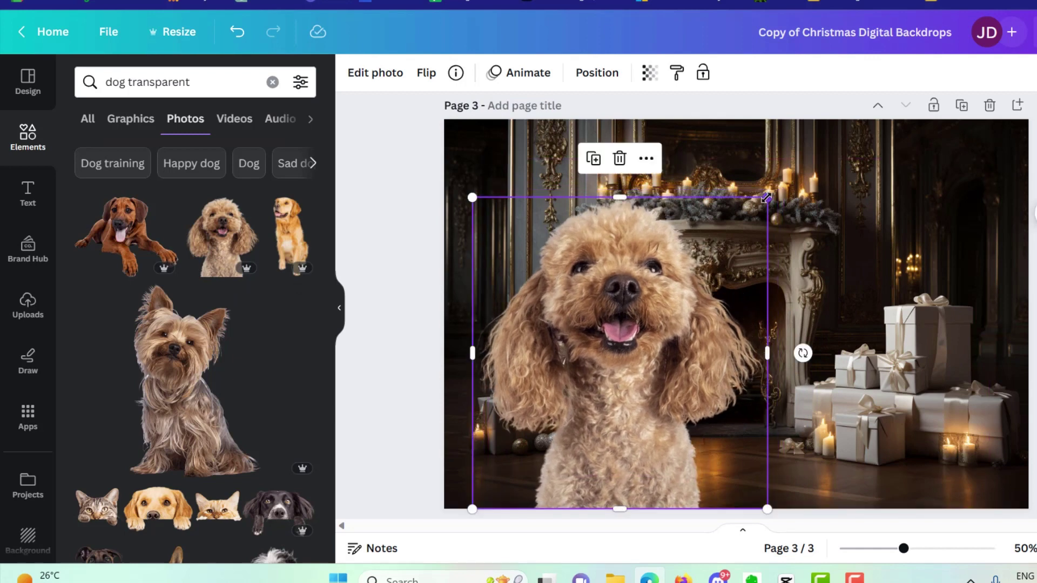
drag(766, 197, 732, 238)
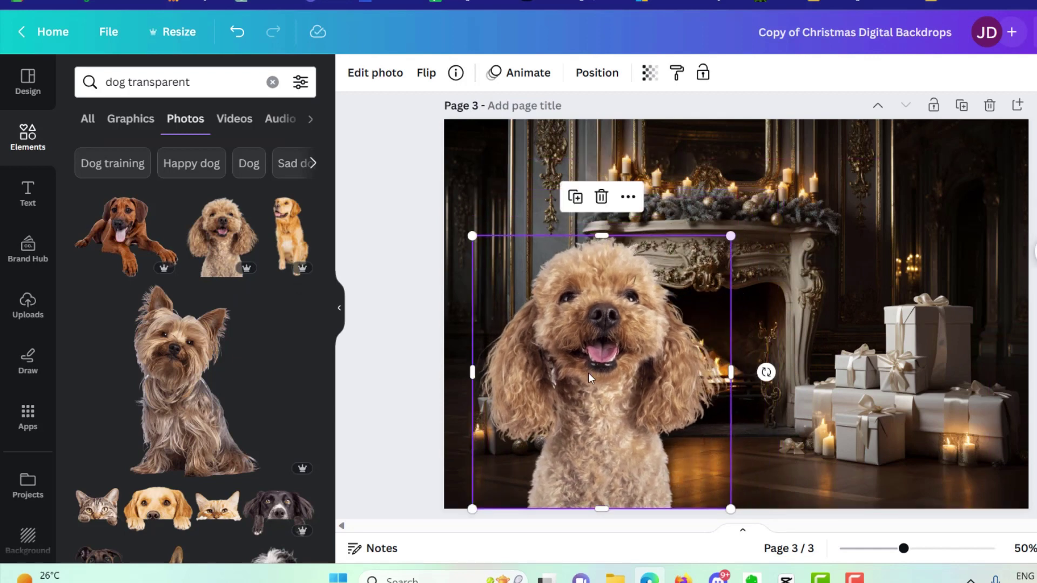
drag(588, 379, 612, 377)
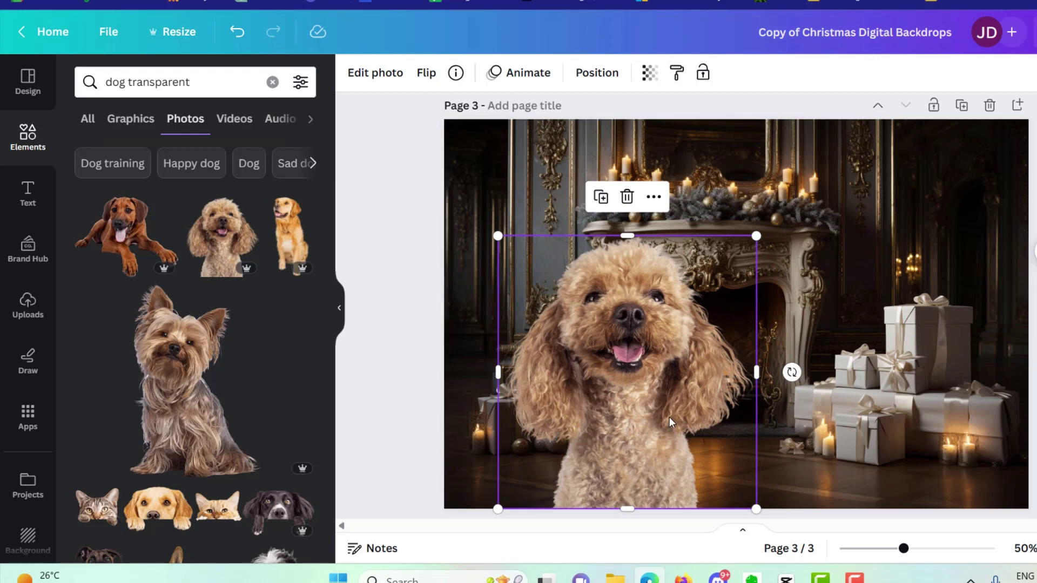
key(Delete)
Add the sitting Yorkshire terrier cut-out to page 3, shrink it slightly and stand it on the floor in front of the fireplace's left side
click(183, 379)
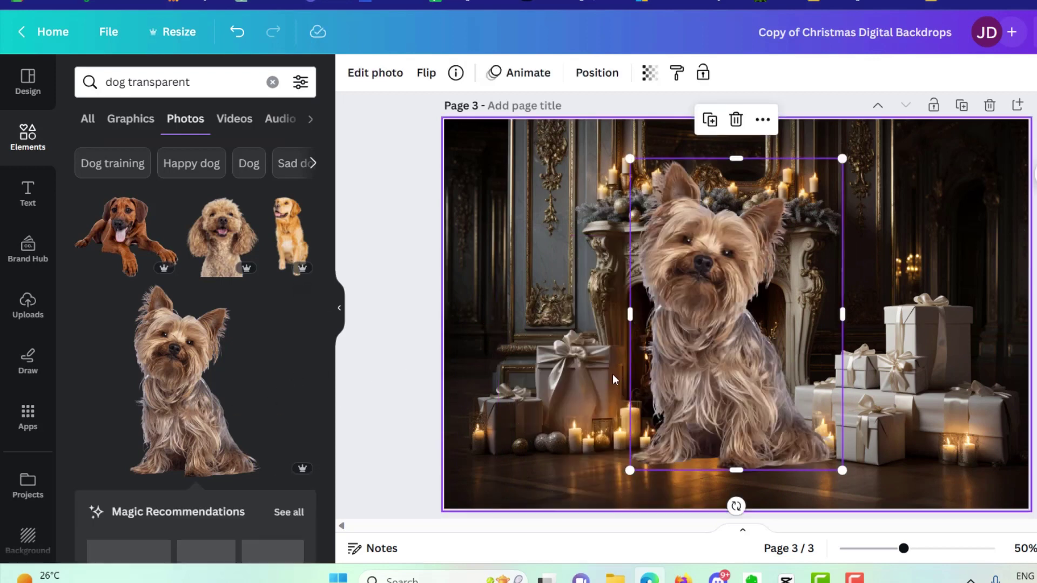
drag(707, 340, 647, 372)
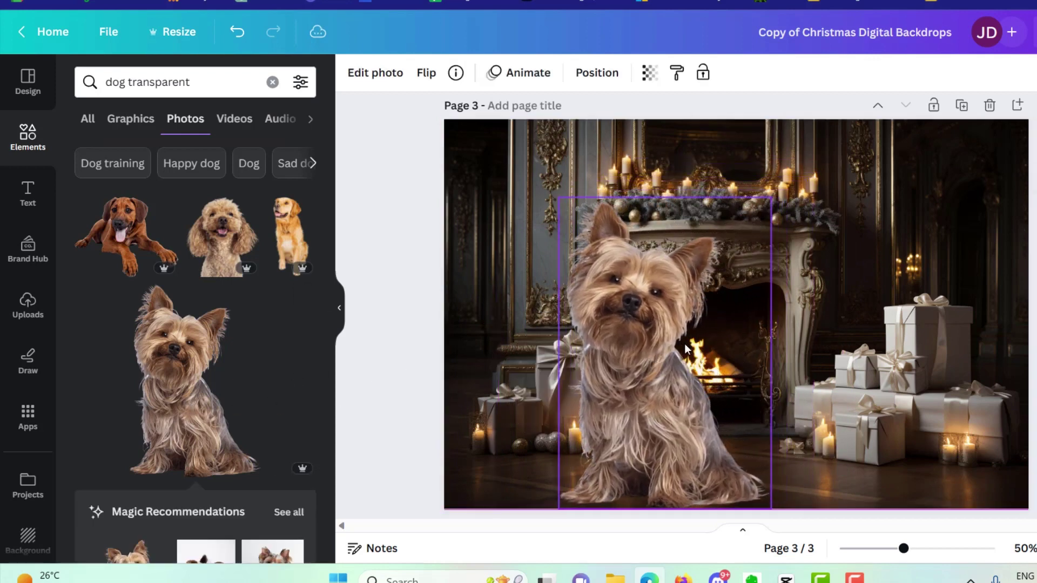
drag(771, 199, 746, 234)
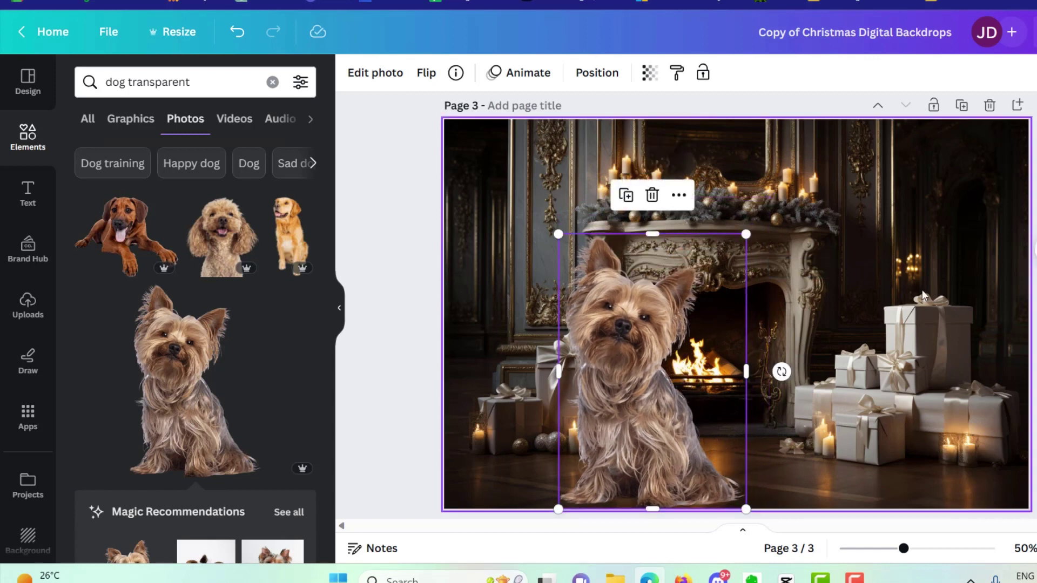
key(Escape)
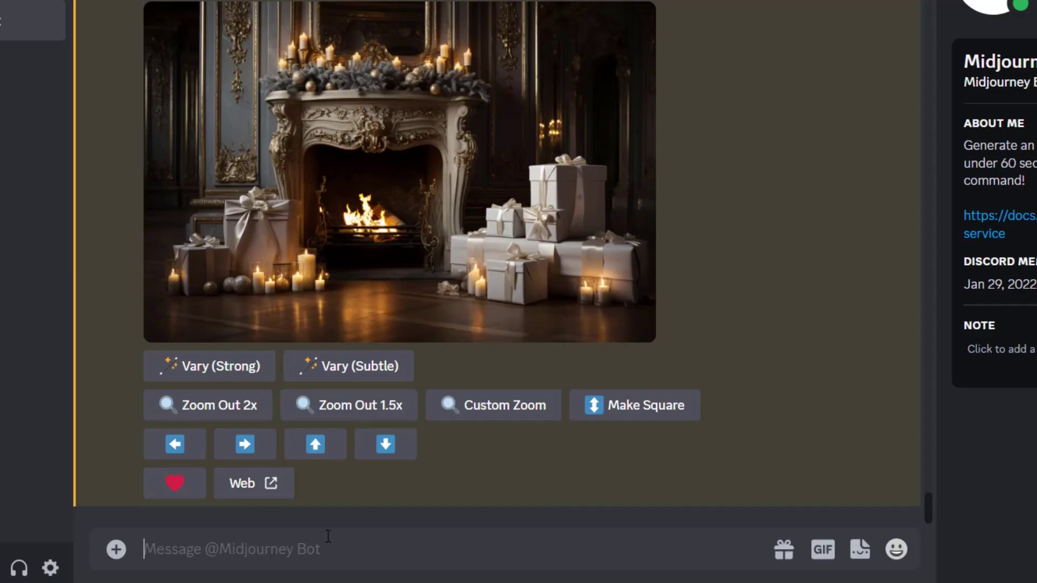
In Discord, run /imagine with the copied "The yard is decorated in winter decorations, white door of a house" prompt, ending in --q 2 --ar 3:2
text(/)
click(432, 184)
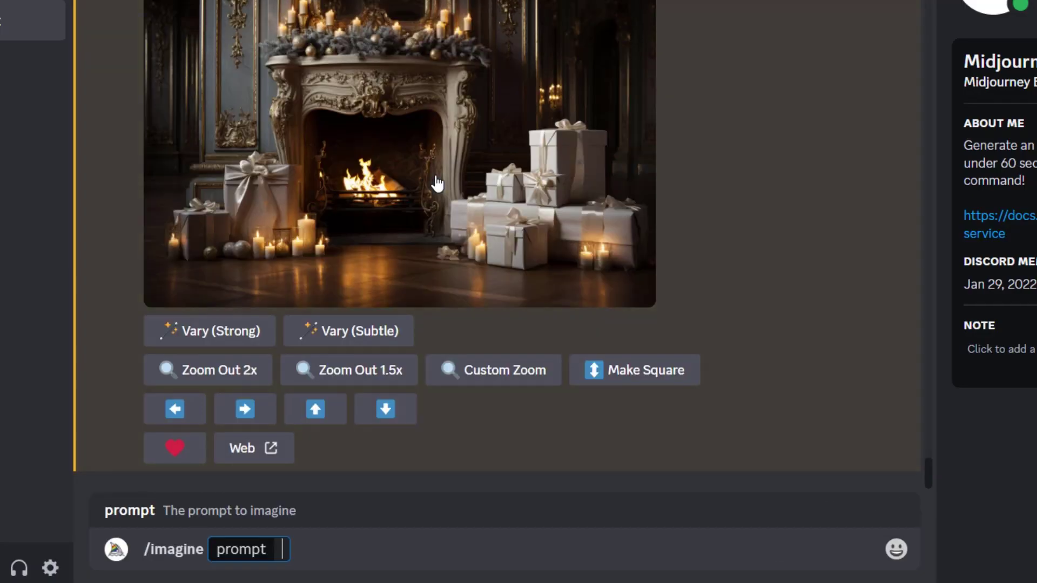
key(ctrl+v)
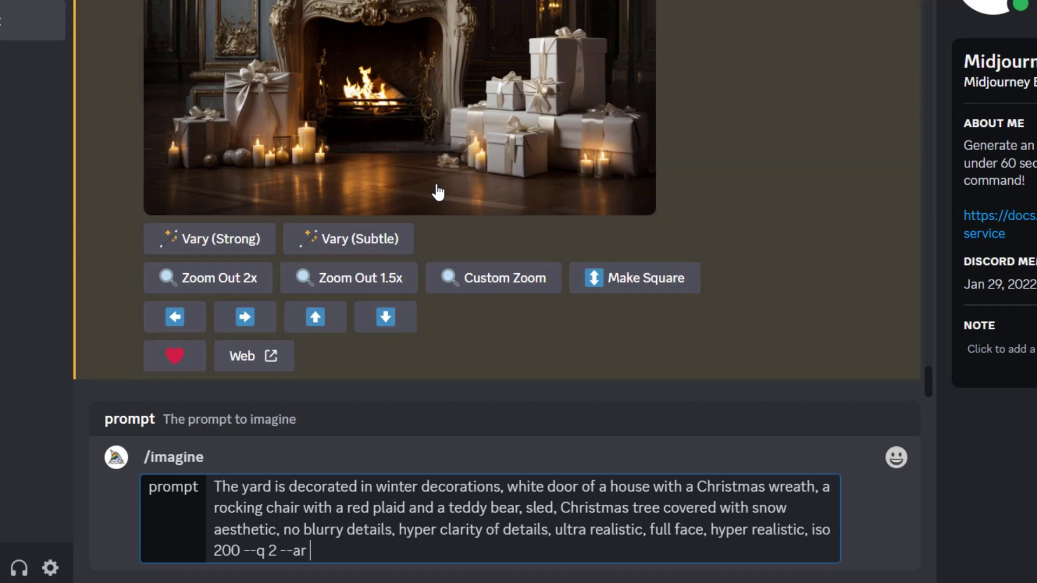
key(Return)
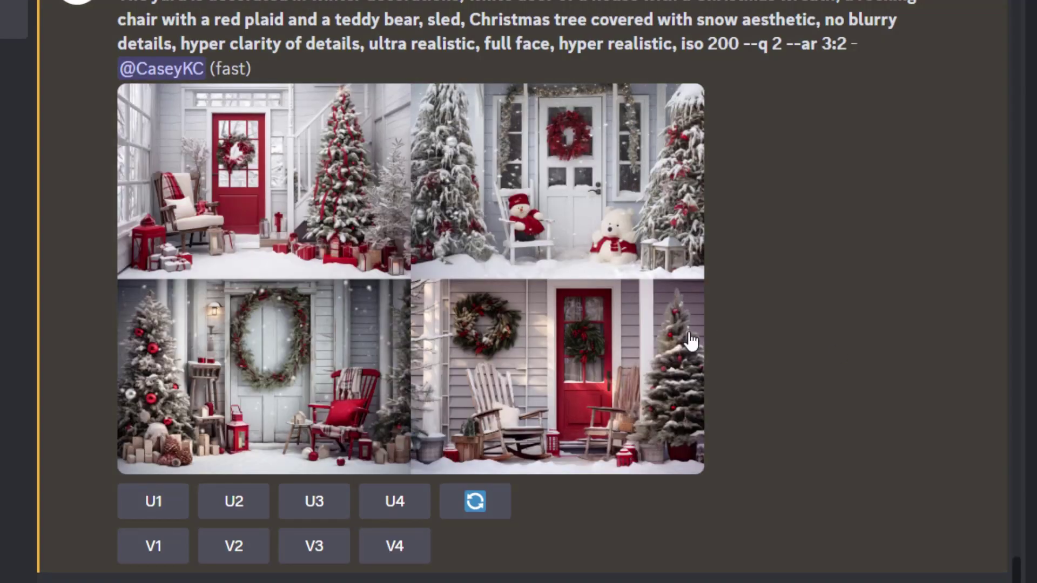
Preview the new grid of snowy decorated porches enlarged and upscale the first image
click(421, 312)
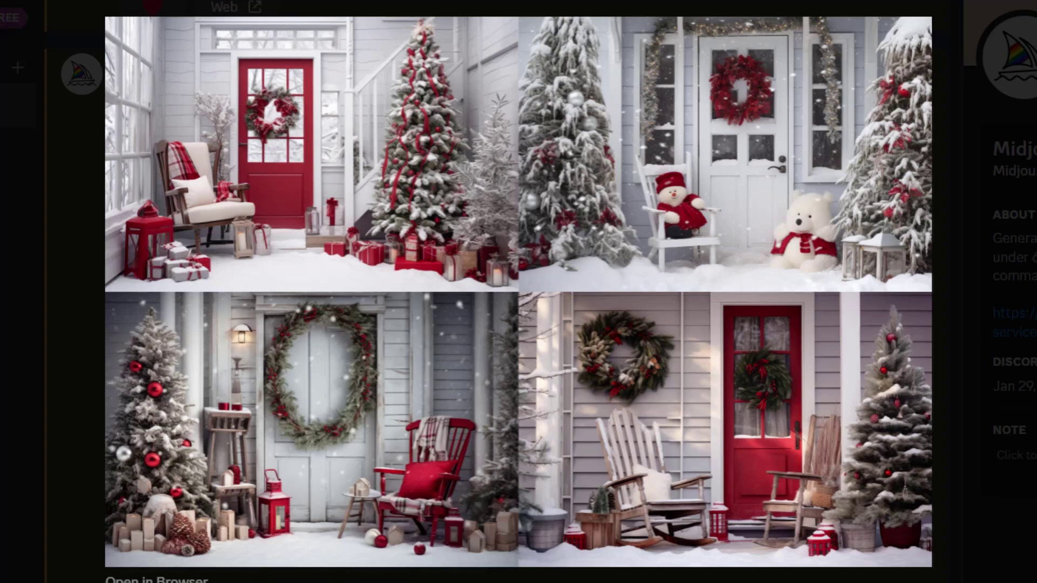
key(Escape)
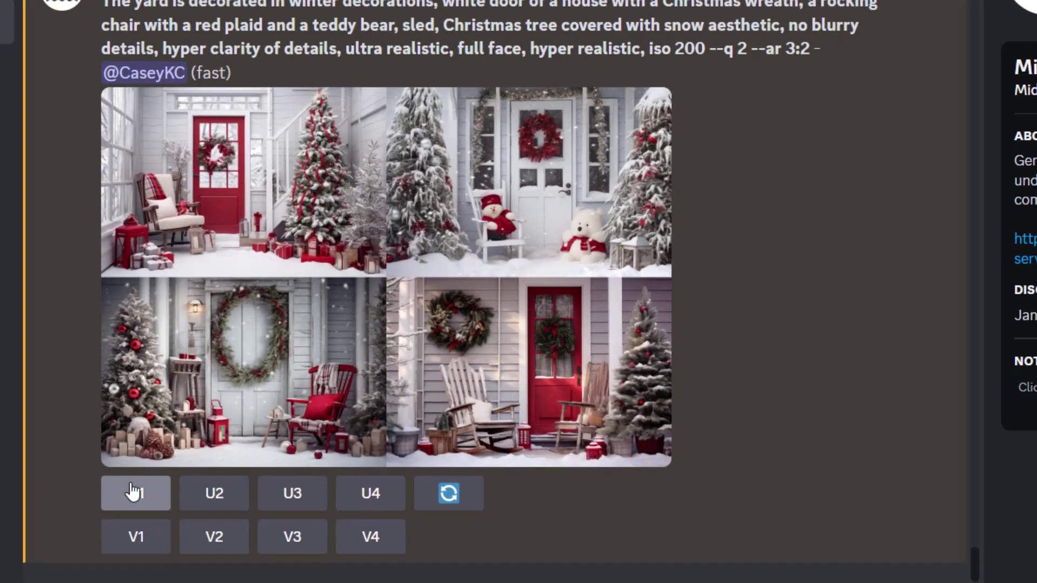
click(132, 491)
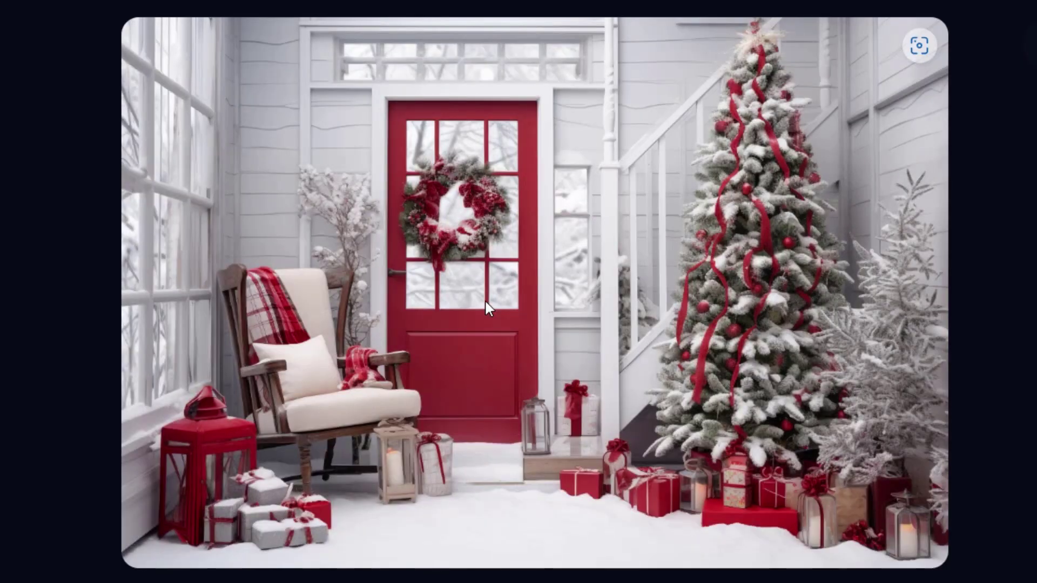
Copy the upscaled red-door porch image, paste it onto blank page 4 in Canva and enlarge it to fill the page
right_click(485, 302)
click(579, 202)
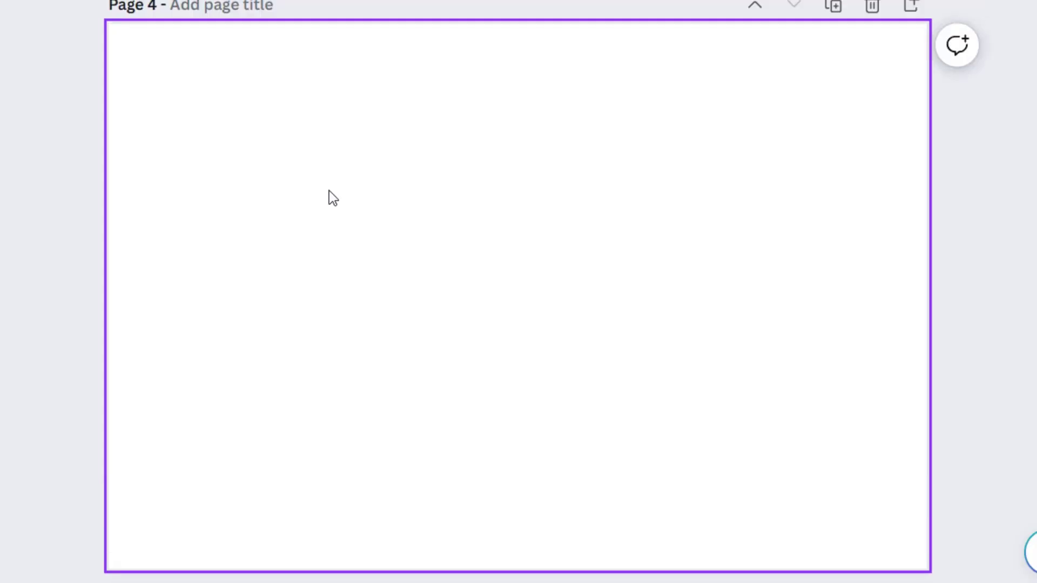
right_click(329, 195)
click(405, 316)
drag(534, 280, 412, 200)
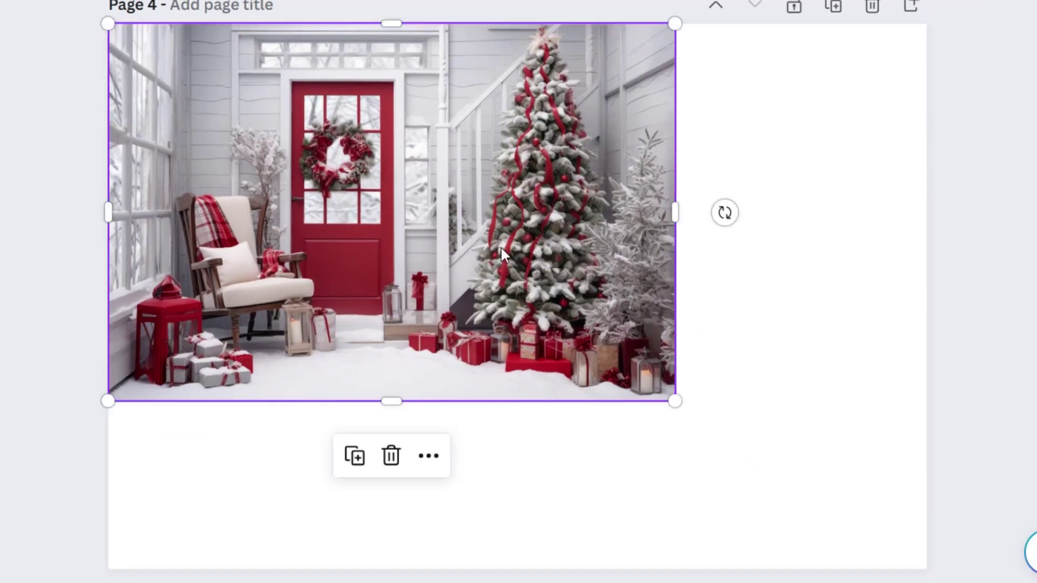
drag(675, 401, 959, 512)
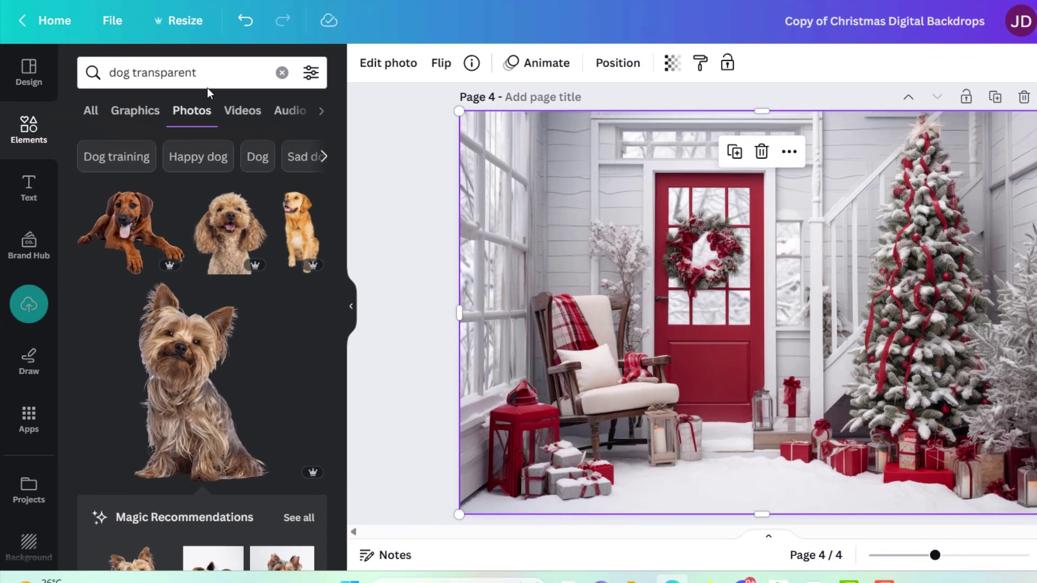
Search the photos for "couple winter" and add the couple in knit hats against a plain grey background to page 4
click(166, 70)
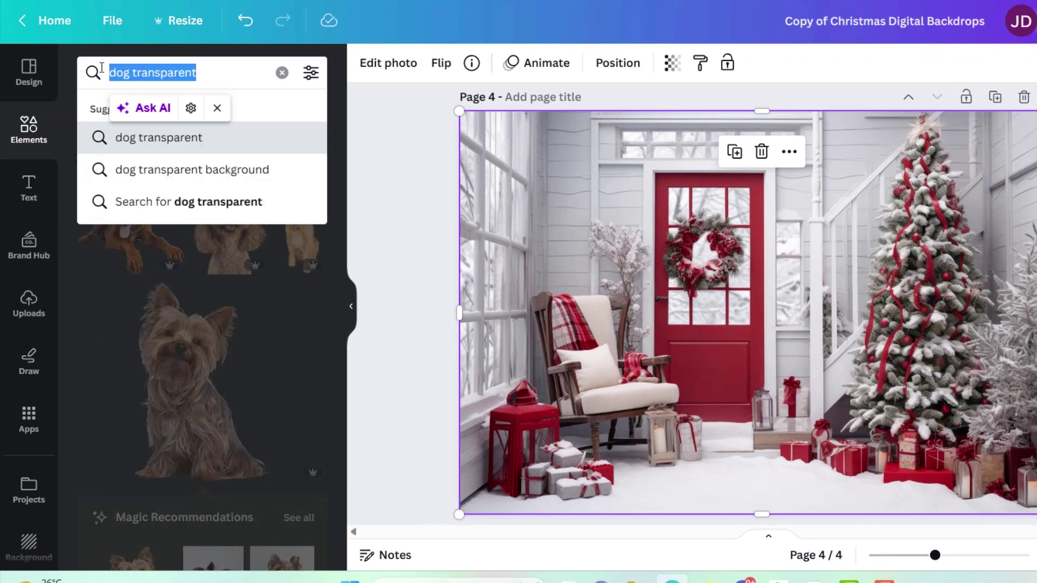
text(couple winter)
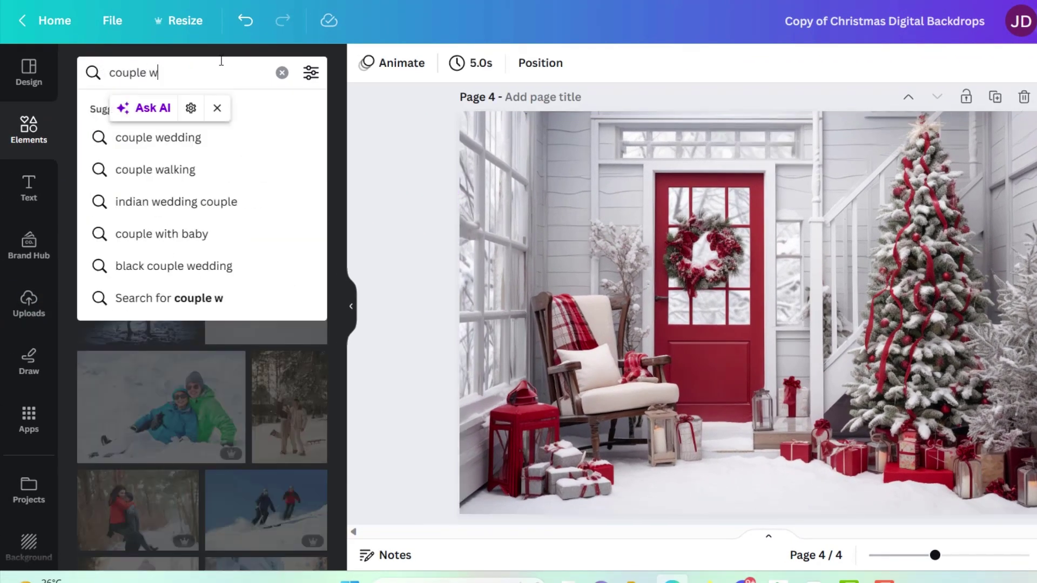
key(Return)
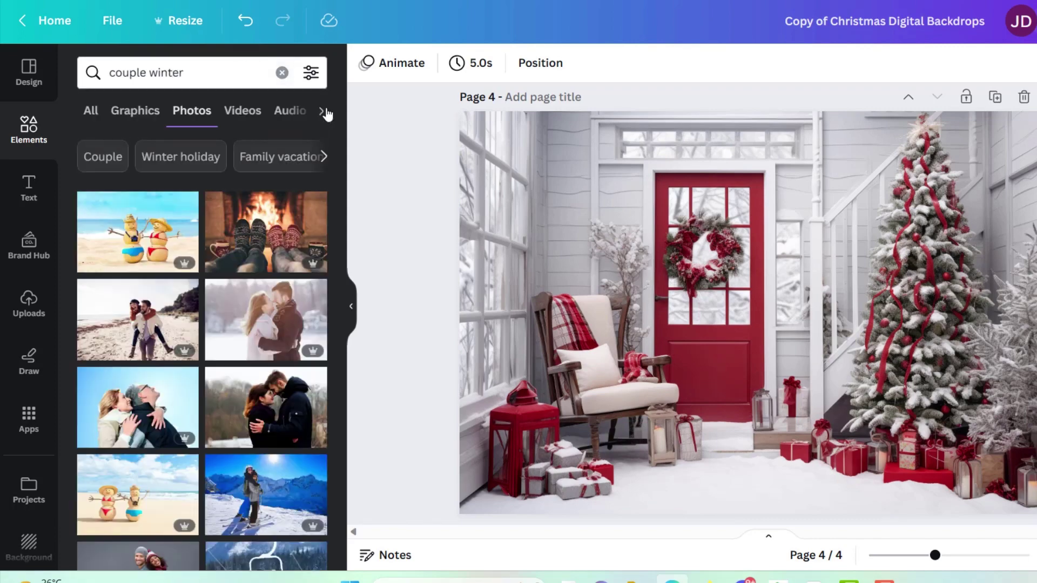
scroll(254, 452, down, 3)
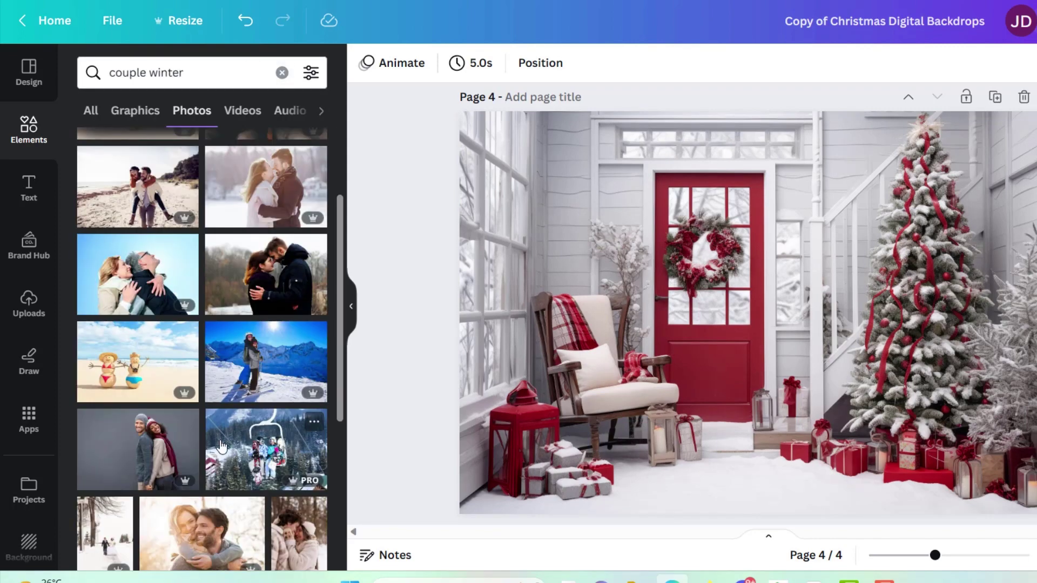
click(153, 444)
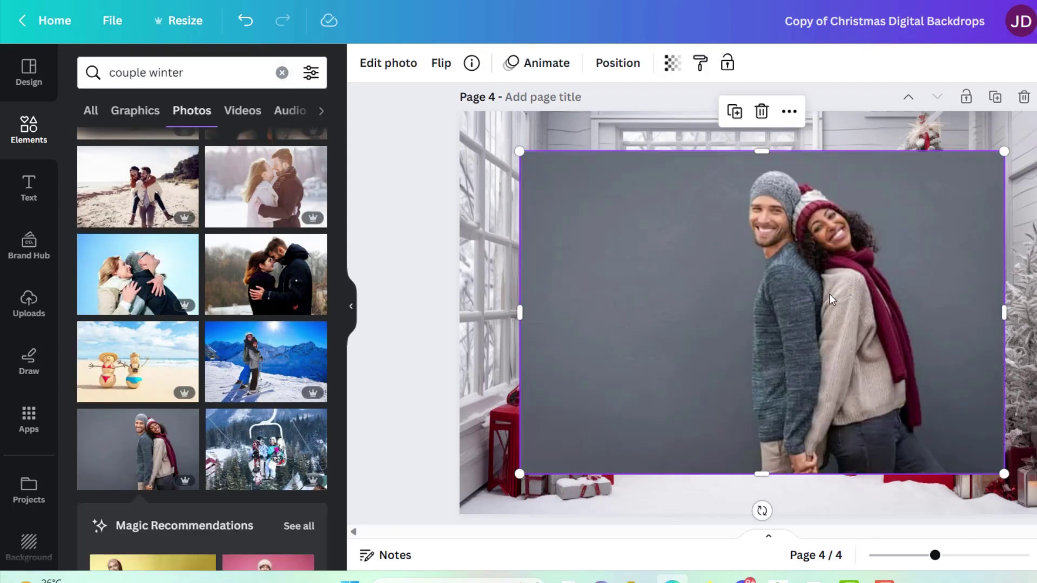
Remove the couple photo's background, then enlarge the cut-out and align it with the page's bottom edge between the chair and the tree
click(389, 64)
click(146, 152)
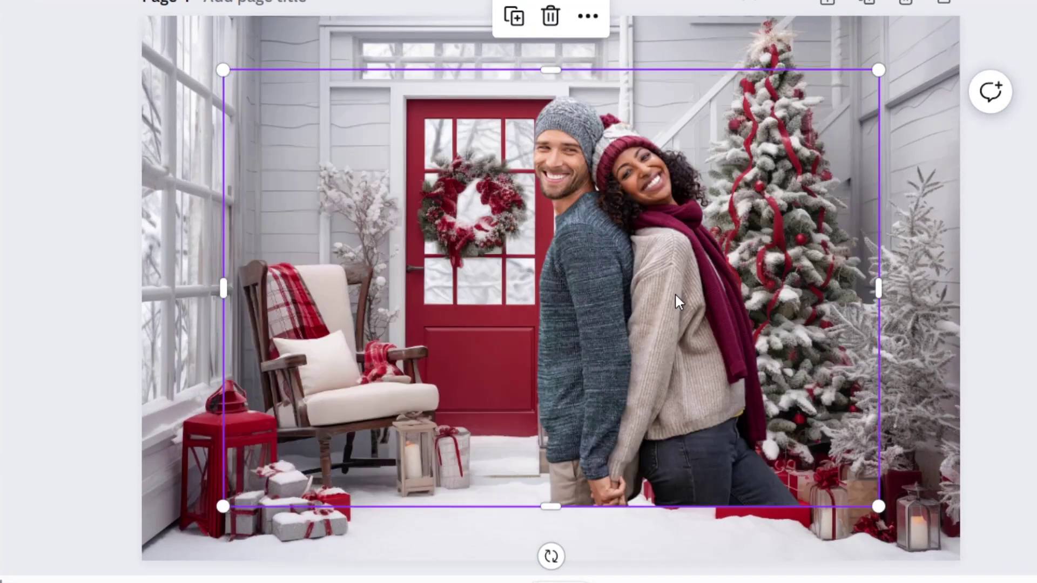
drag(676, 293, 603, 346)
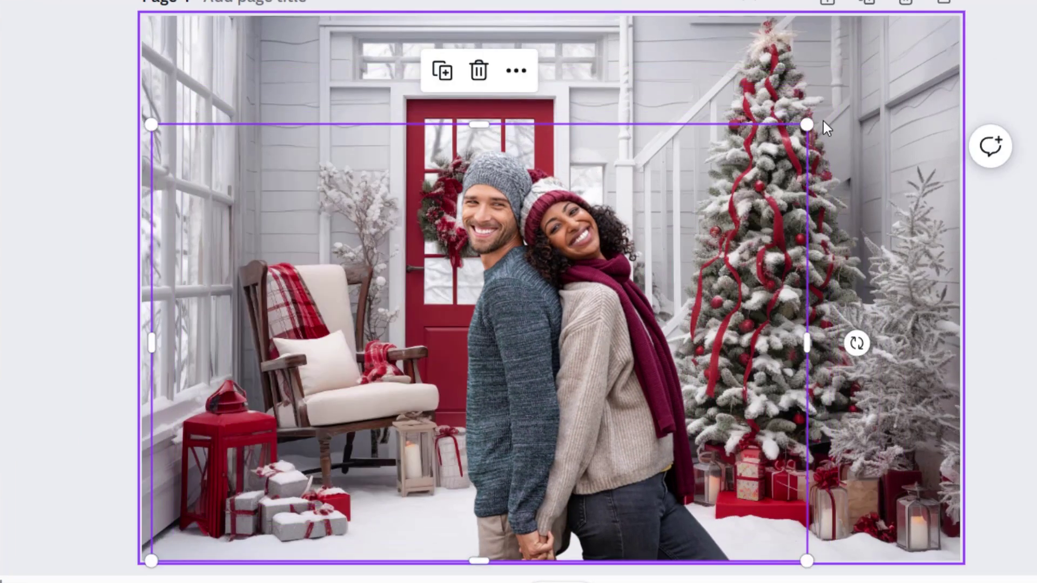
drag(807, 125, 907, 37)
drag(698, 305, 648, 311)
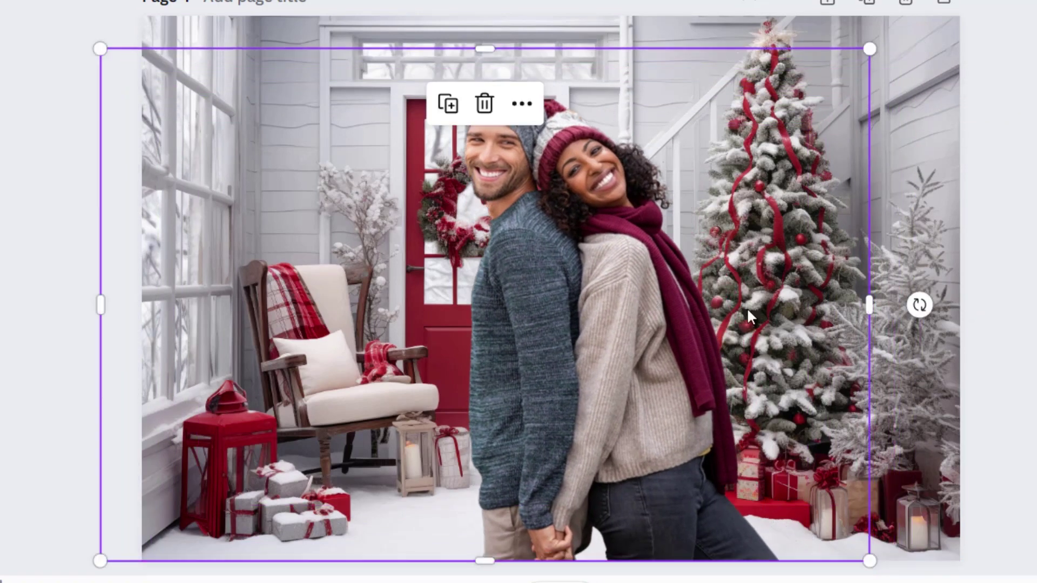
key(Escape)
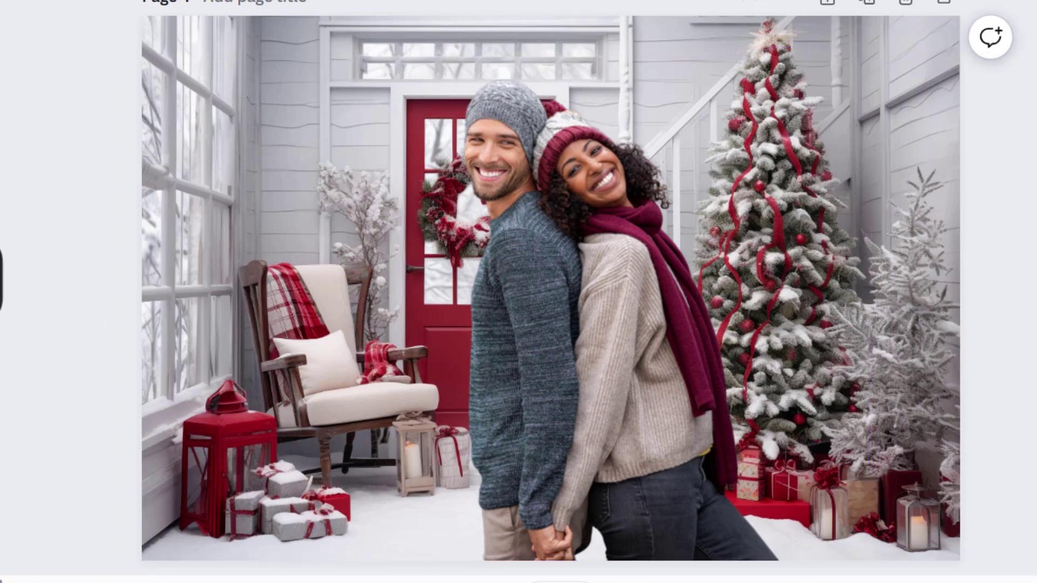
Review the finished composites on the earlier pages, from the dog by the fireplace to the two girls by the stockings
scroll(551, 292, up, 15)
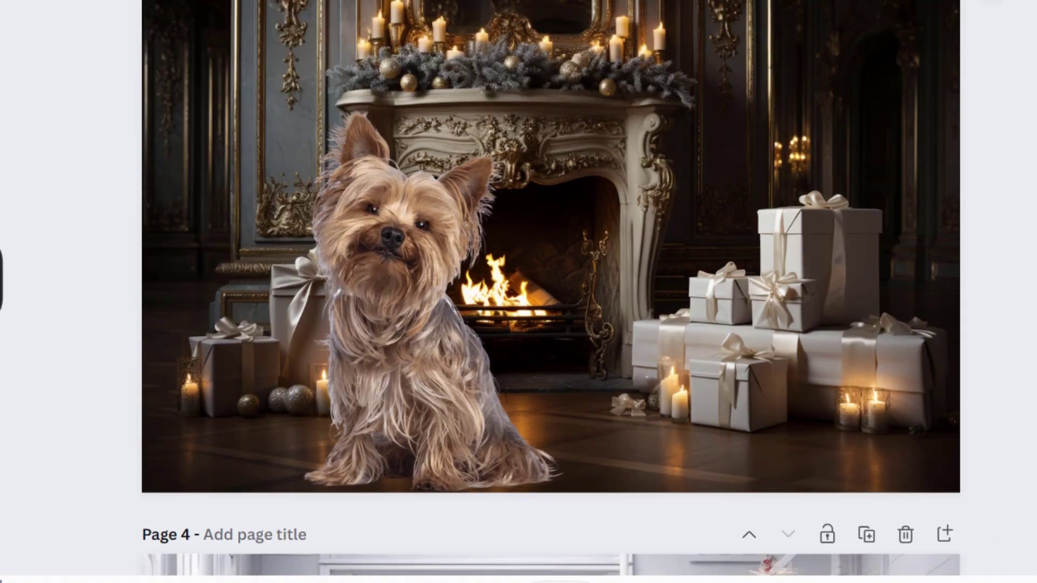
scroll(551, 292, up, 6)
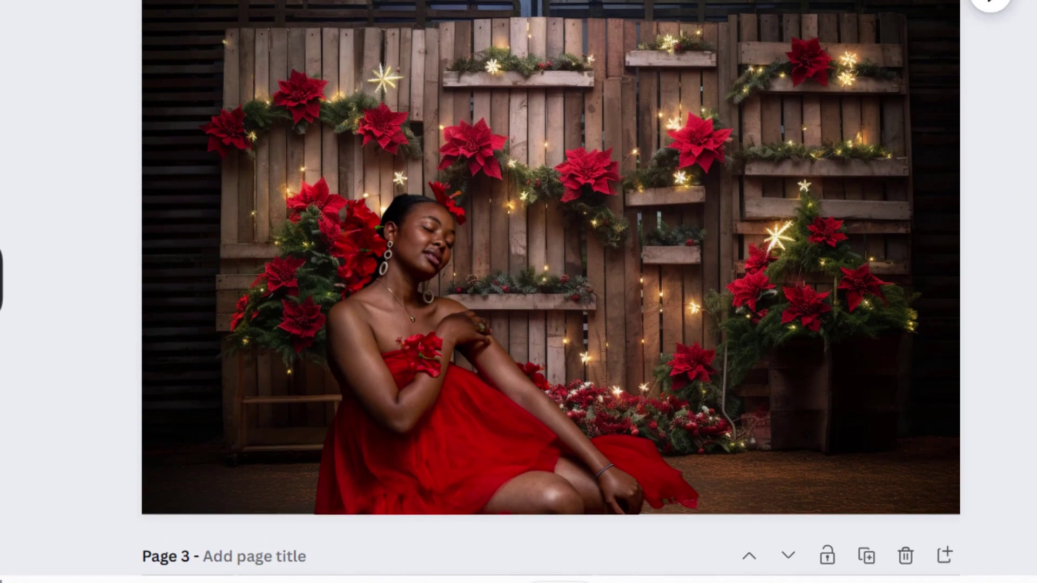
scroll(551, 291, up, 10)
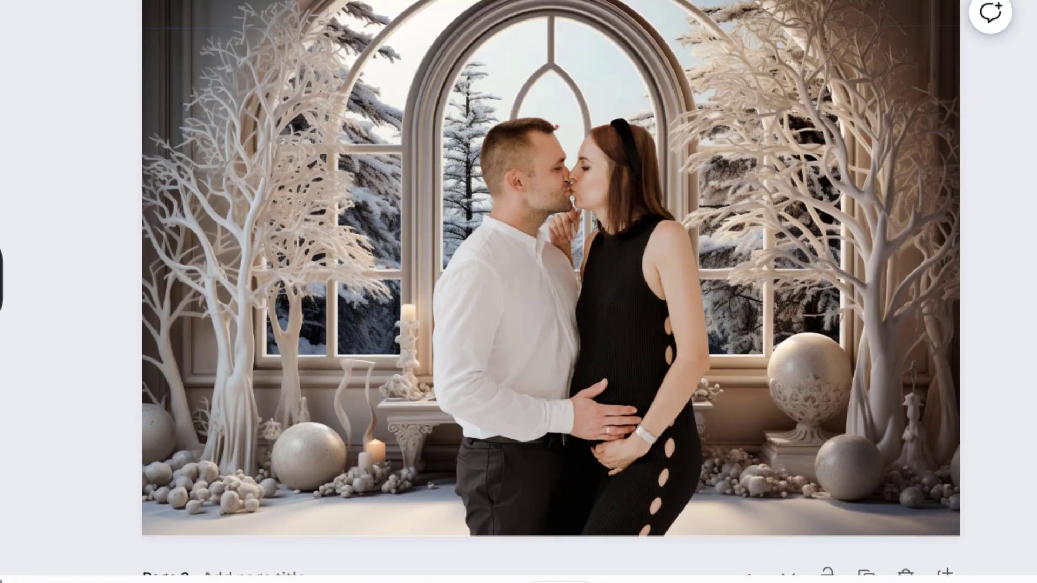
scroll(424, 138, up, 2)
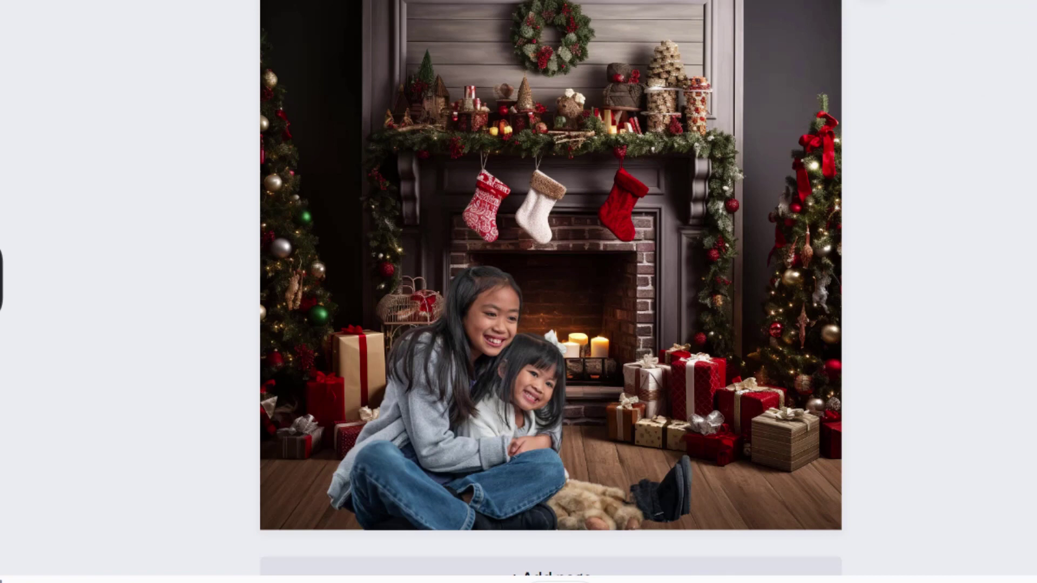
scroll(551, 291, up, 1)
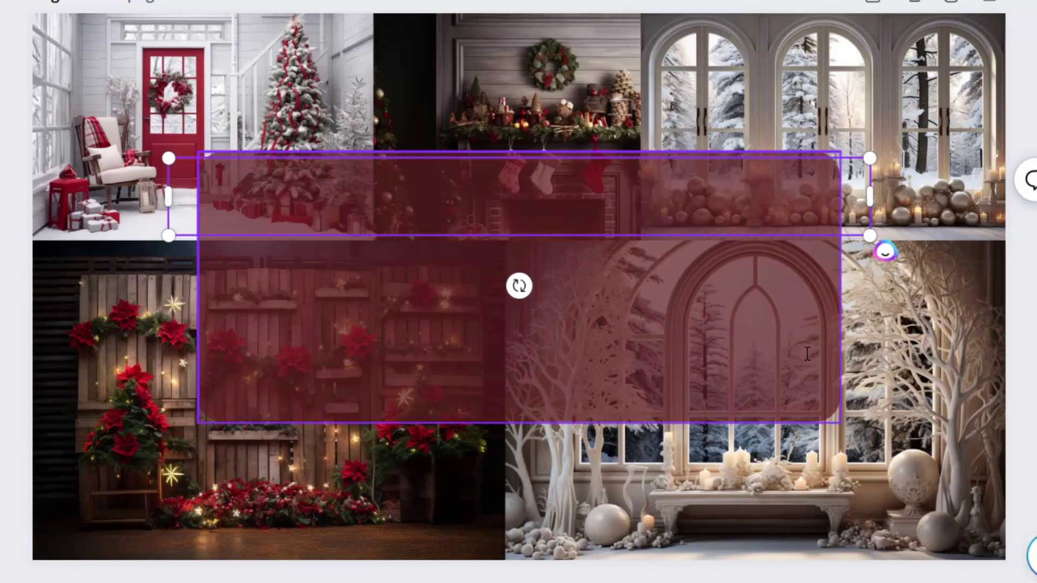
Enter the heading "SUBSCRIBE" in the text box over the translucent dark red rectangle on the backdrop collage
text(SUB)
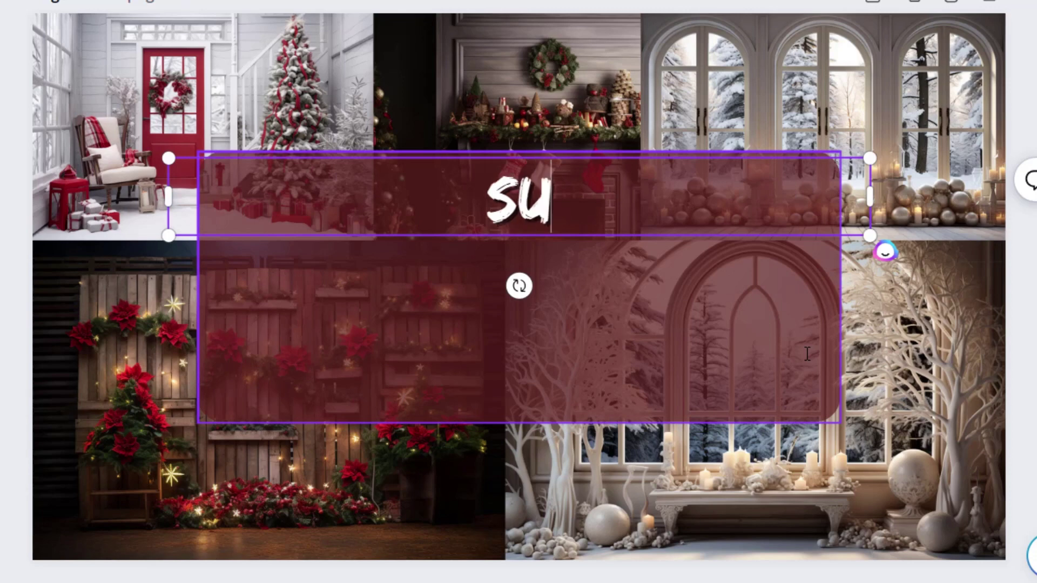
text(SCRIBE F)
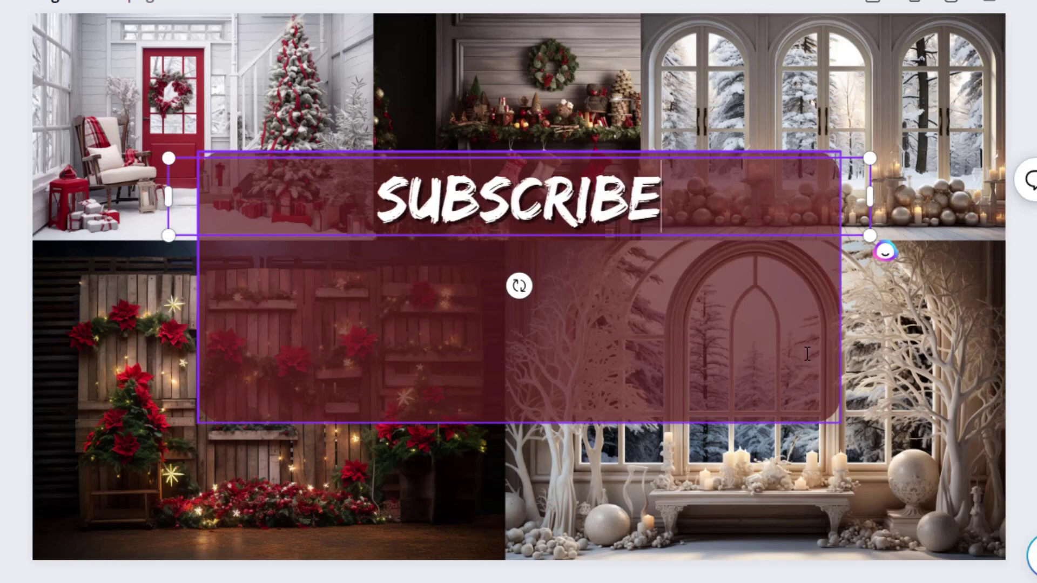